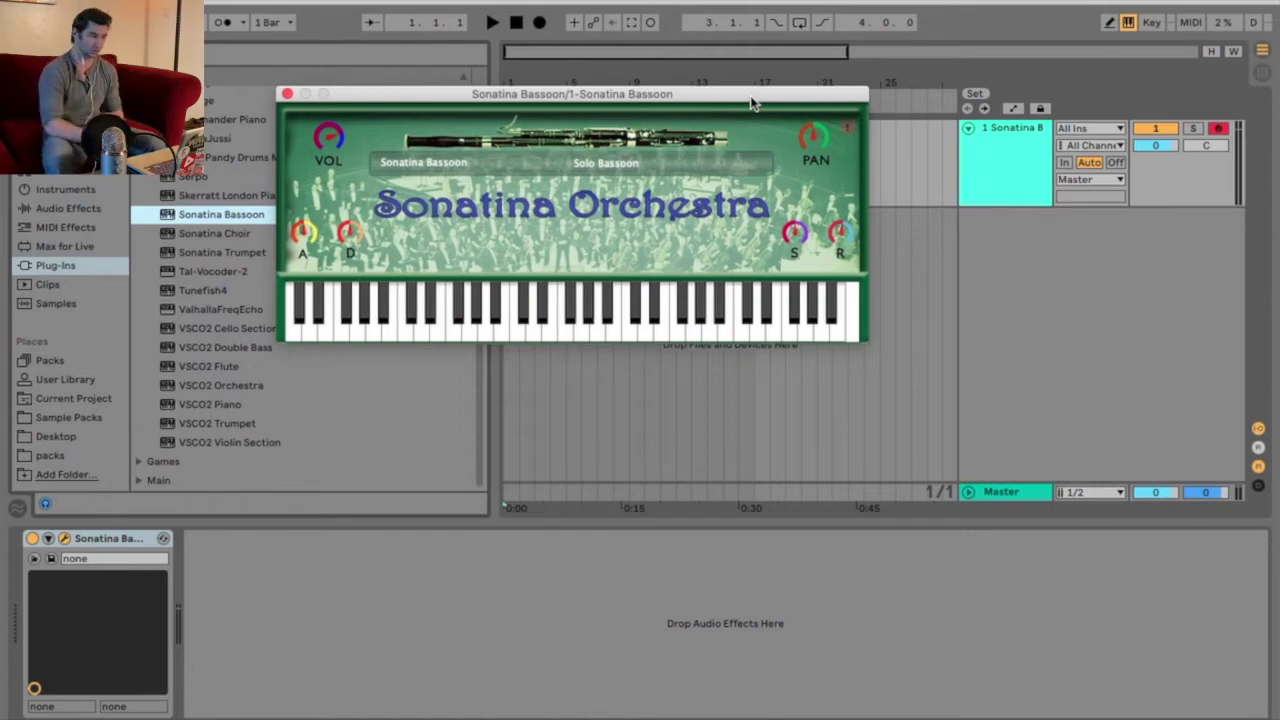
Insert an empty four-bar MIDI clip on the track.
left_click_drag(752, 103, 774, 261)
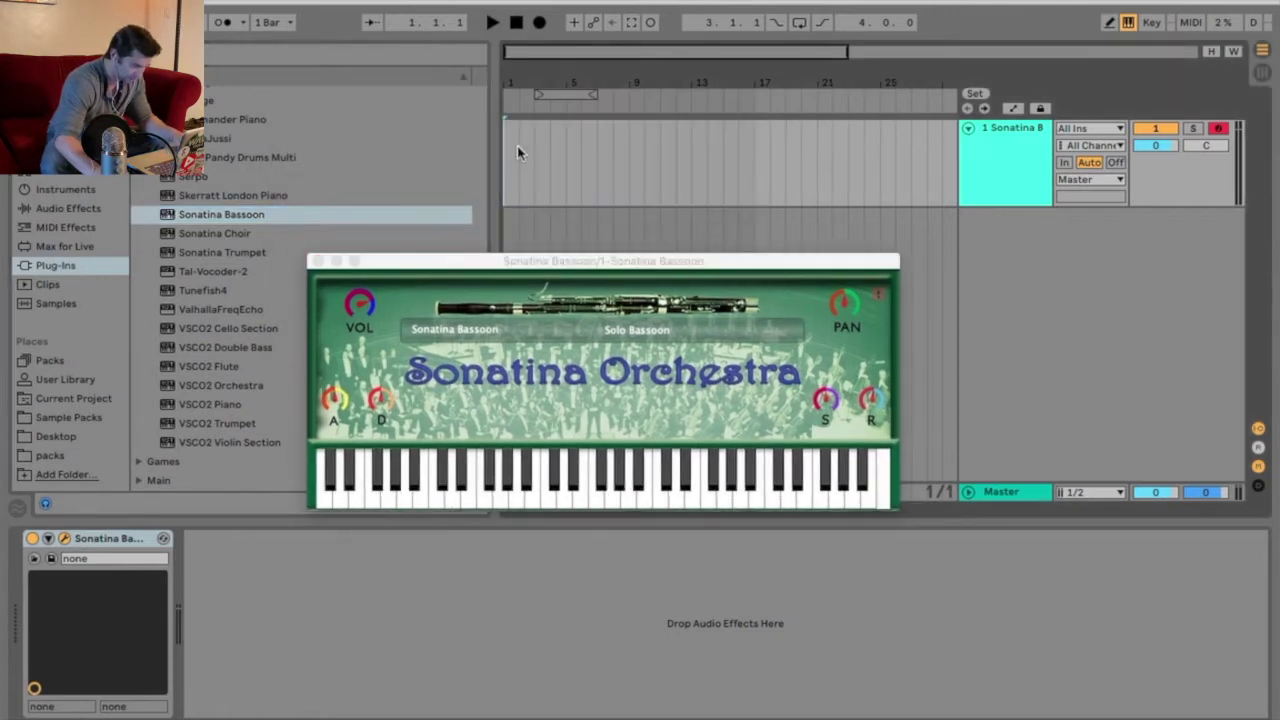
left_click_drag(512, 146, 553, 157)
right_click(551, 155)
left_click(614, 308)
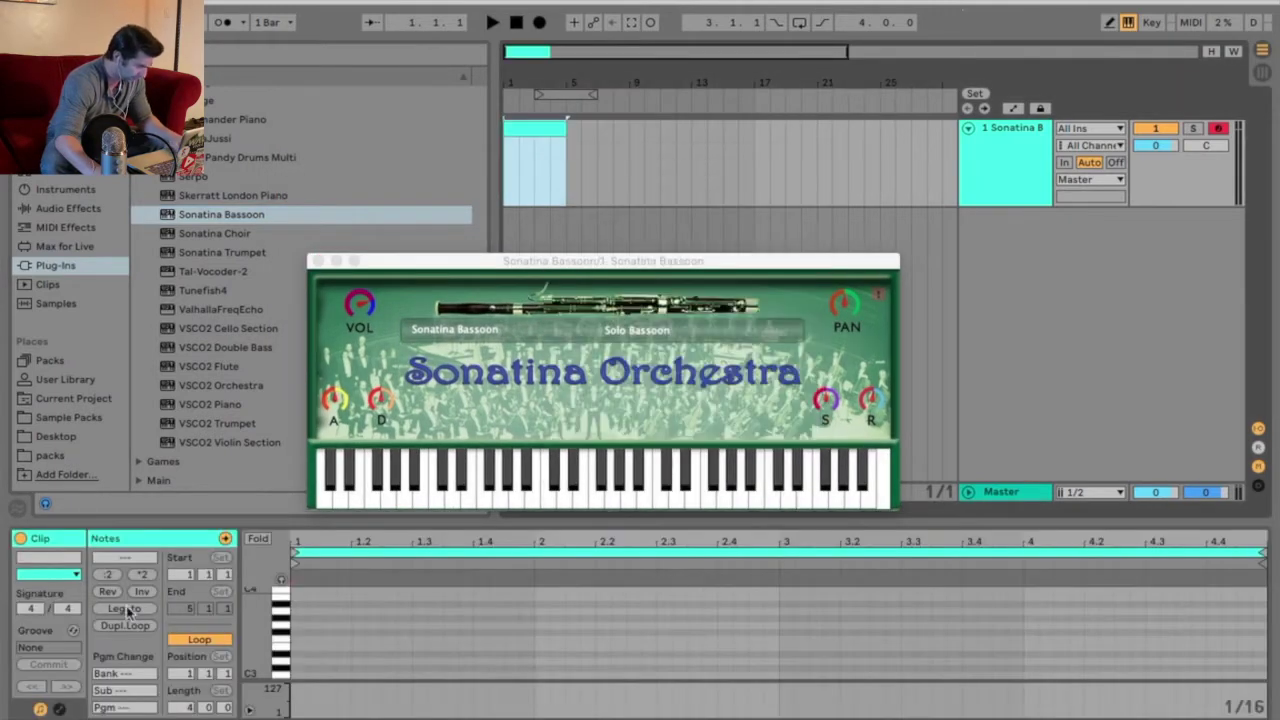
Draw C3, E3 and G3 notes, stagger them into a rising arpeggio, and repeat it.
double_click(297, 677)
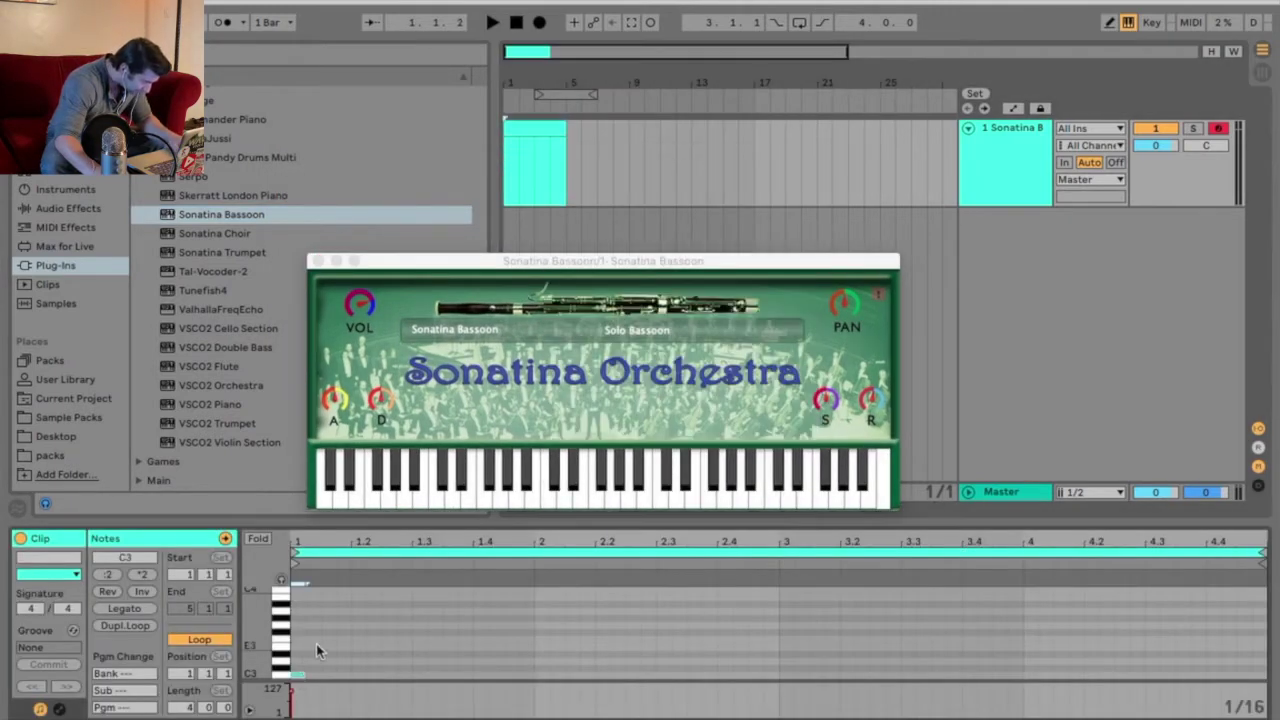
double_click(314, 647)
double_click(322, 627)
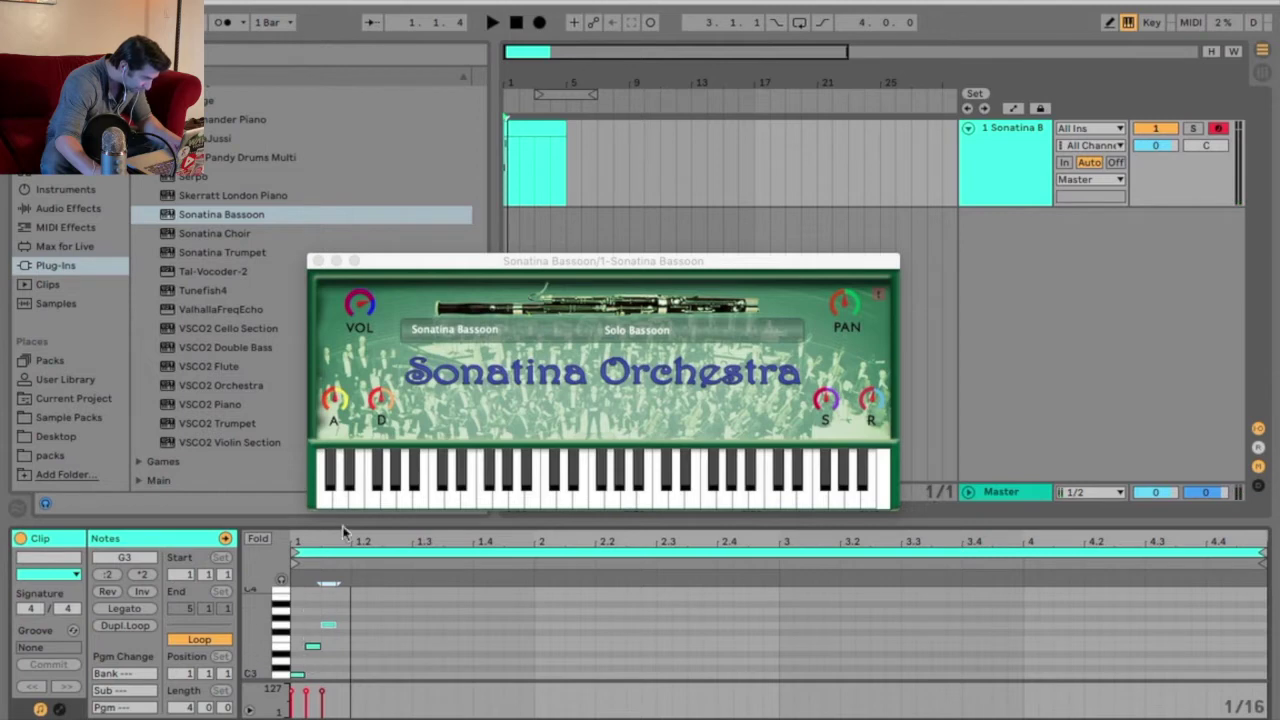
left_click_drag(341, 531, 365, 398)
left_click_drag(422, 267, 679, 137)
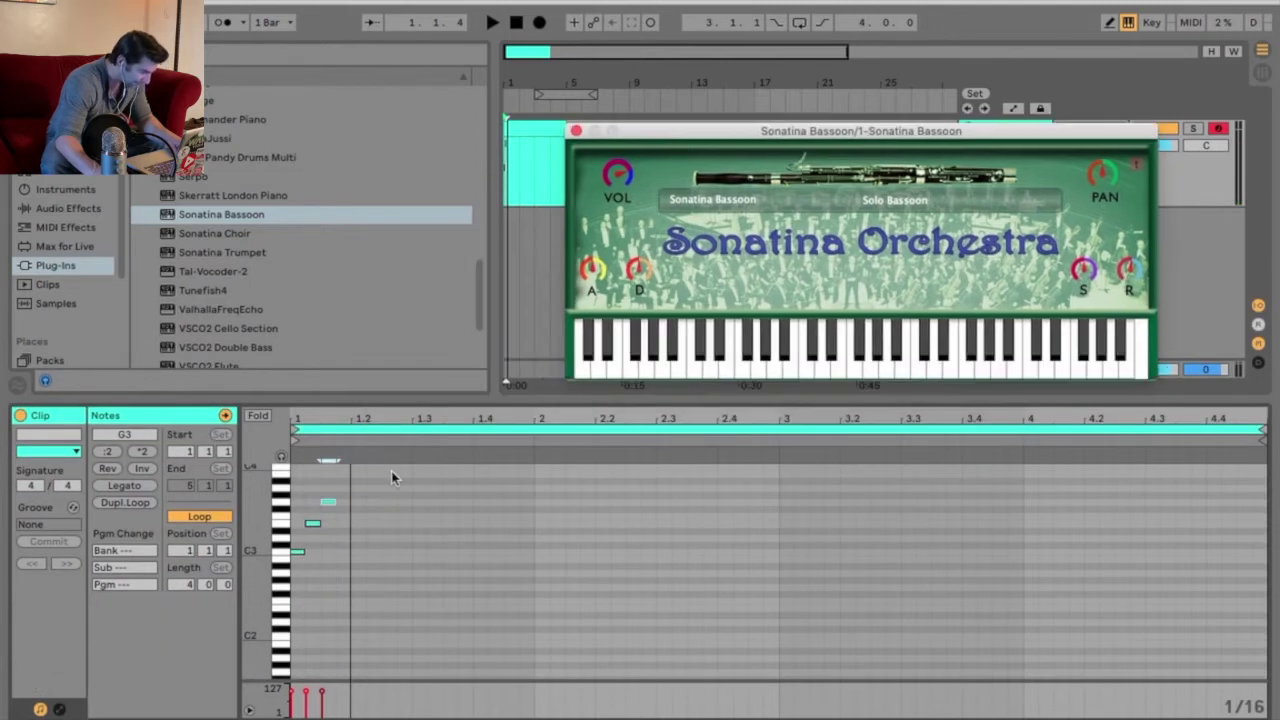
mouse_move(302, 558)
left_mouse_down()
mouse_move(355, 502)
mouse_move(381, 502)
mouse_move(293, 585)
left_mouse_up()
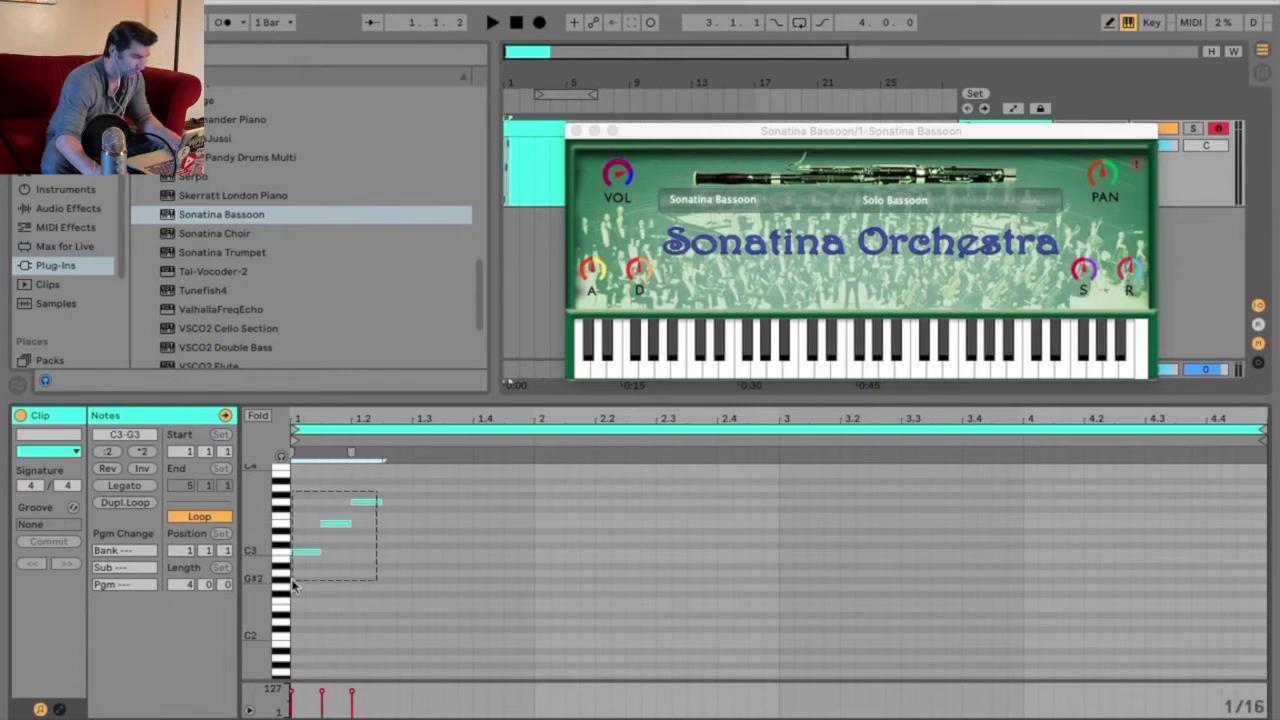
key("ctrl+d")
key("ctrl+d")
key("ctrl+d")
key("ctrl+d")
key("ctrl+d")
Delete the extra arpeggio copy and play the clip back, raising the track level.
key("Delete")
left_click(457, 571)
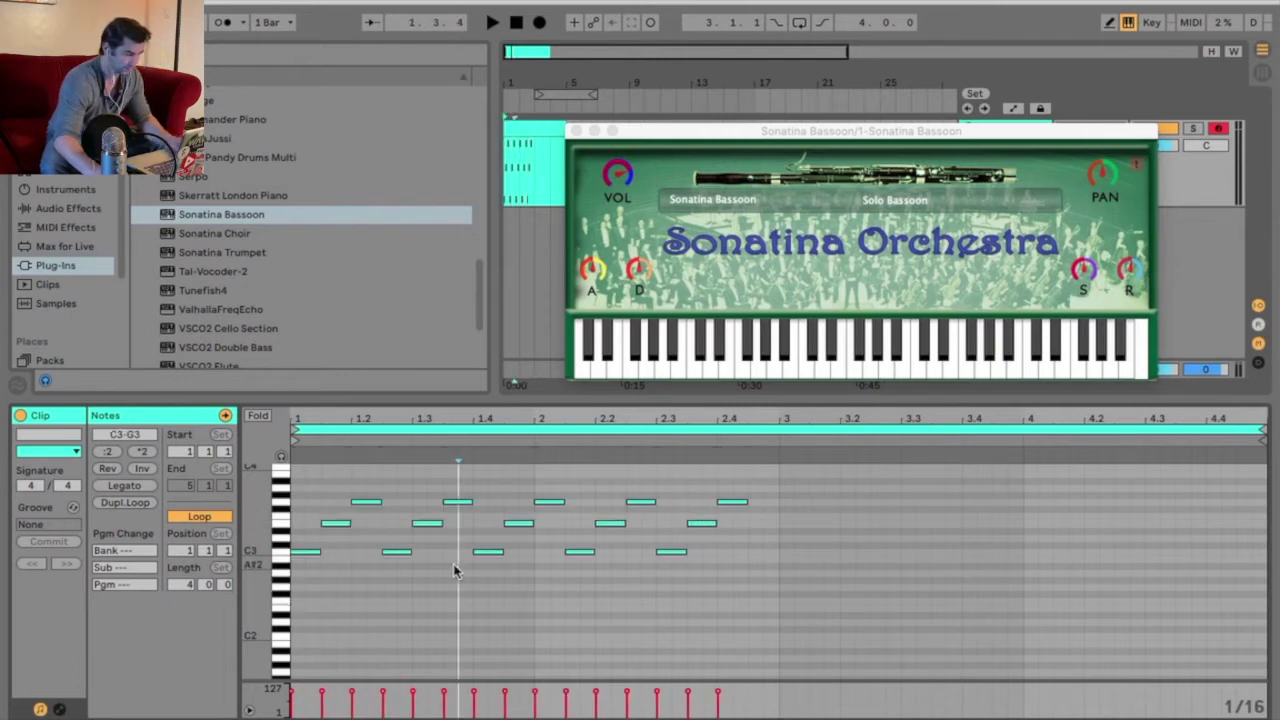
key("space")
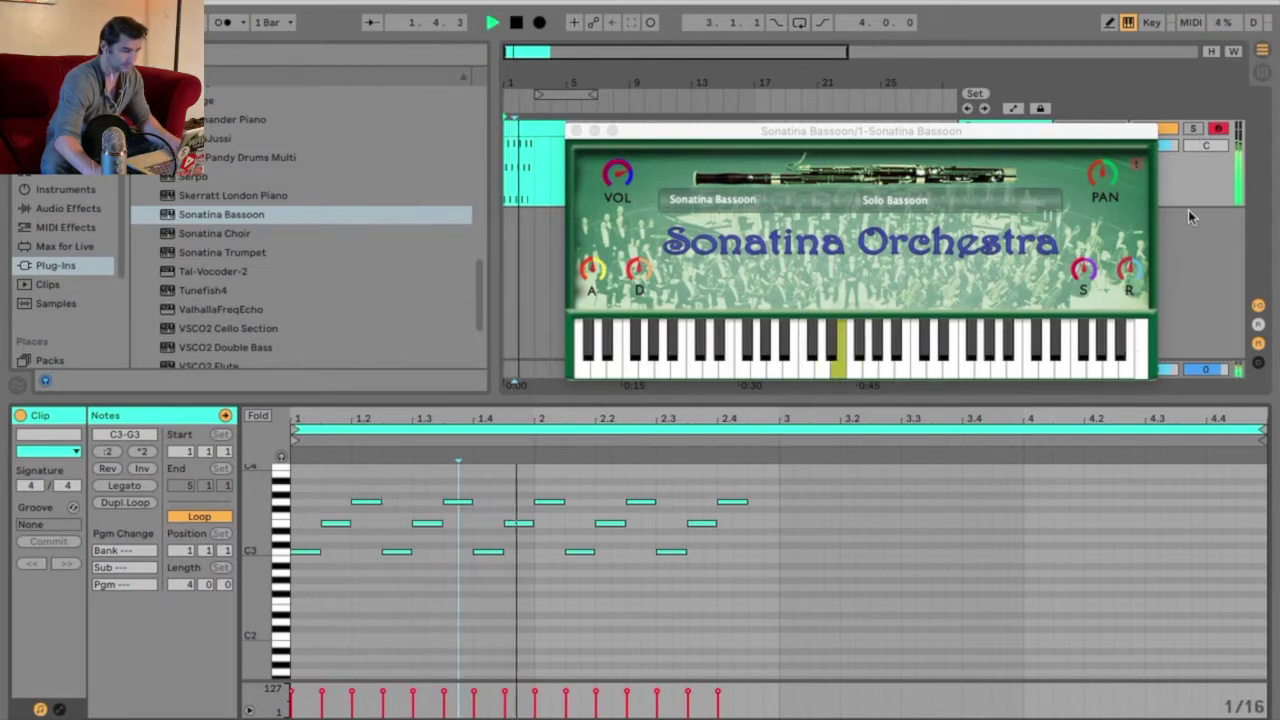
left_click_drag(1088, 132, 939, 136)
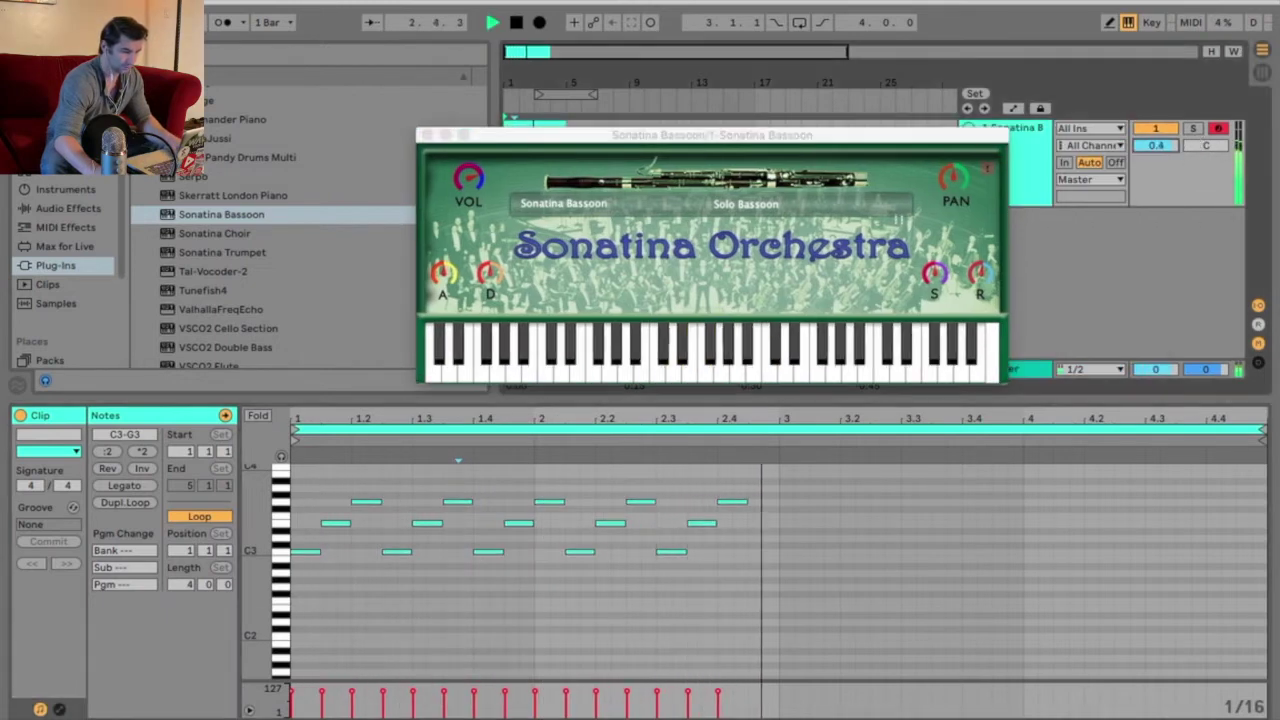
left_click(1157, 147)
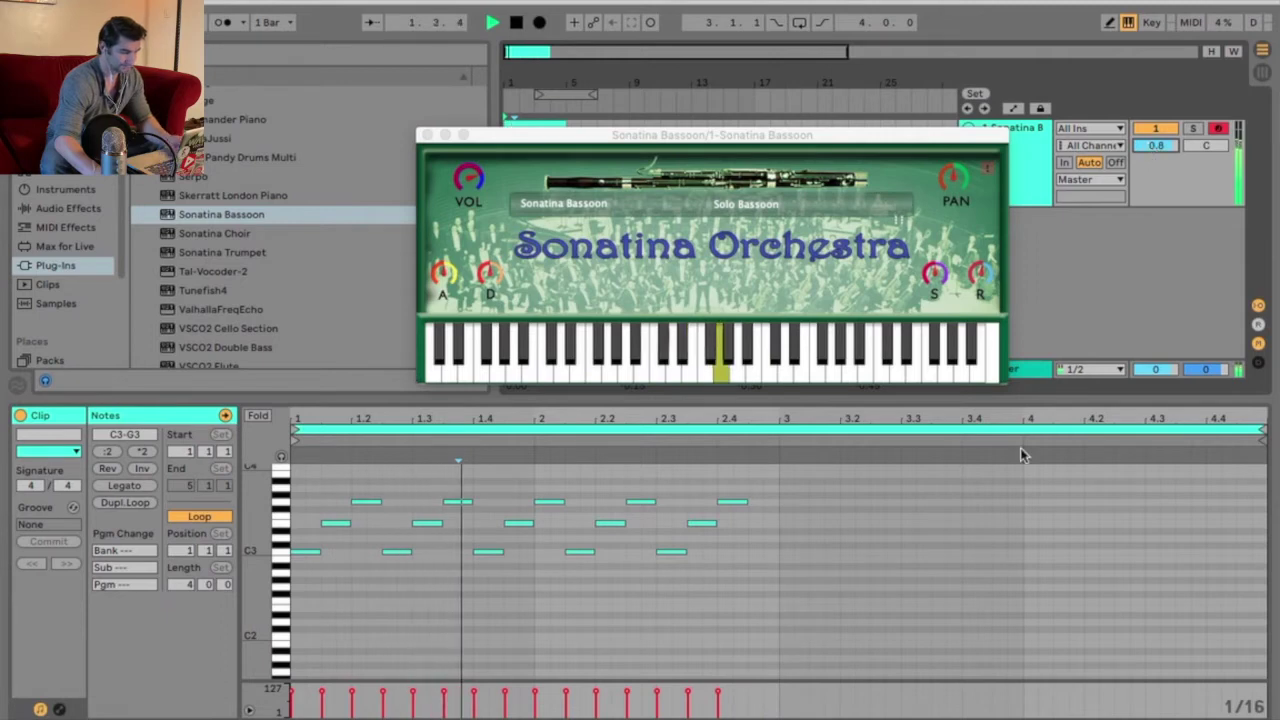
key("space")
key("space")
Lower the arpeggio notes an octave and audition them.
key("Down")
key("Down")
key("Down")
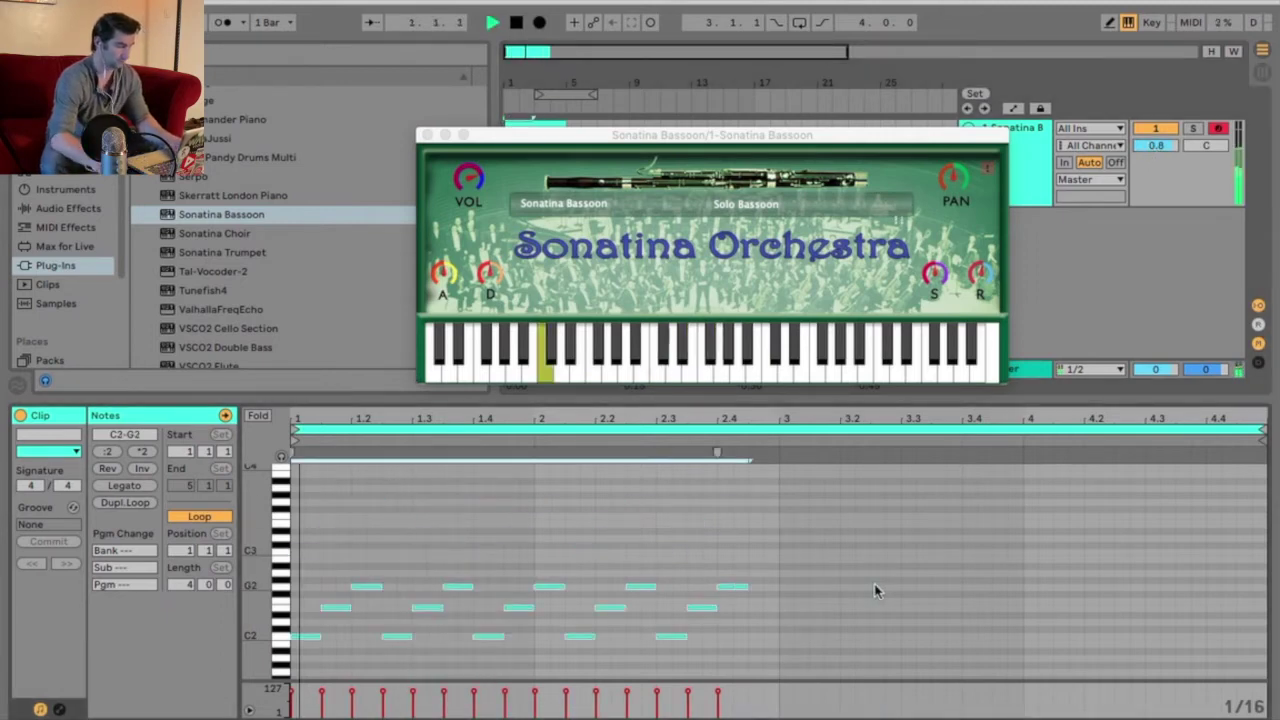
key("Down")
key("Down")
key("Down")
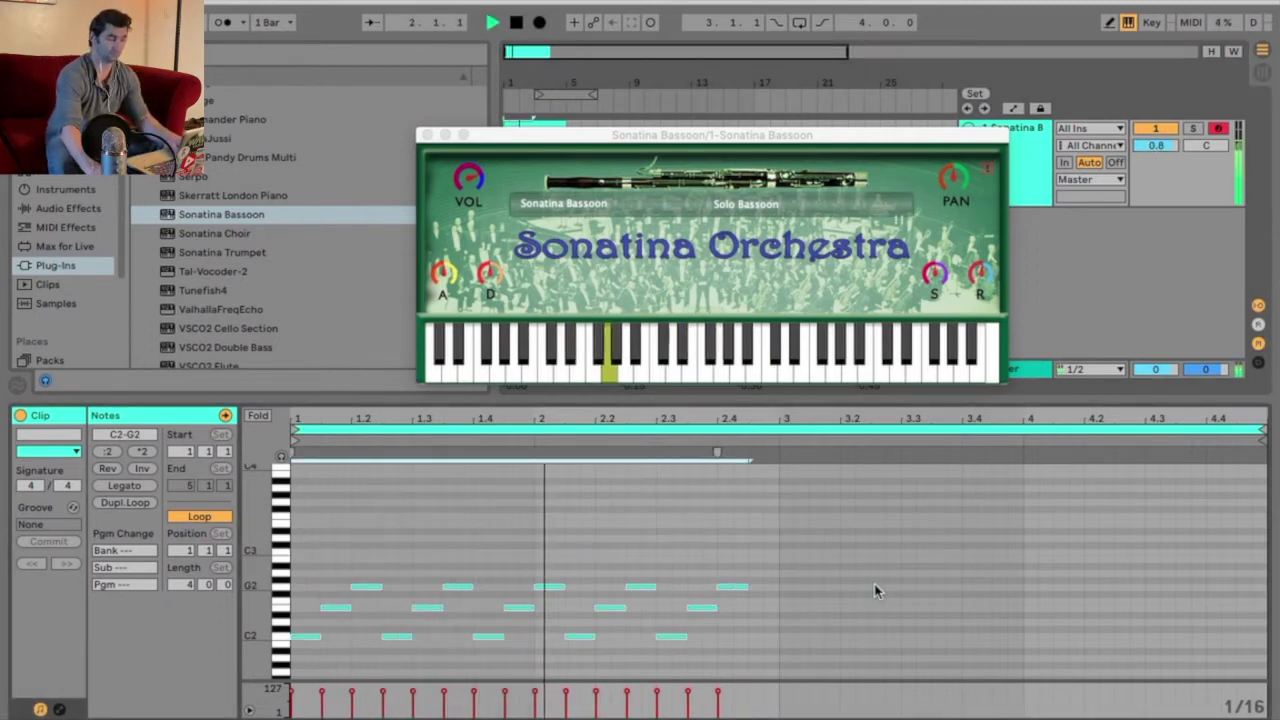
key("space")
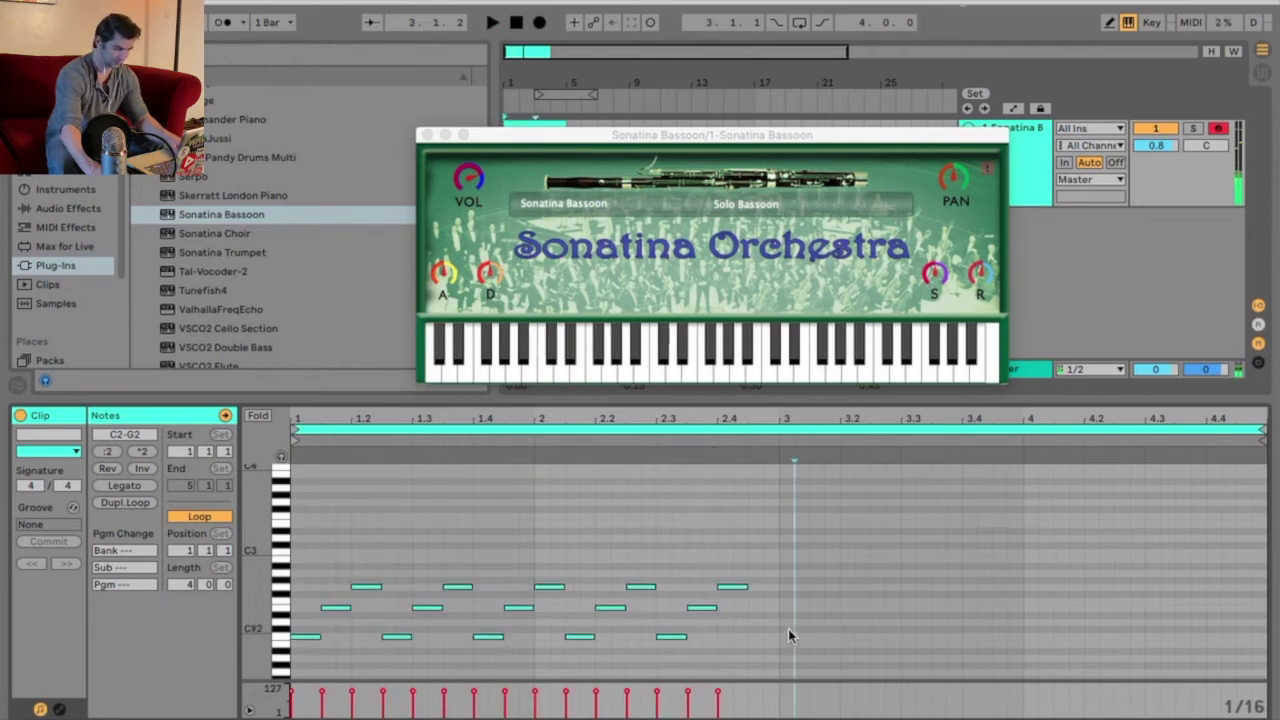
Add a lengthened C–E–G chord at bar 3, duplicated onto each beat, and play it.
double_click(787, 638)
double_click(787, 607)
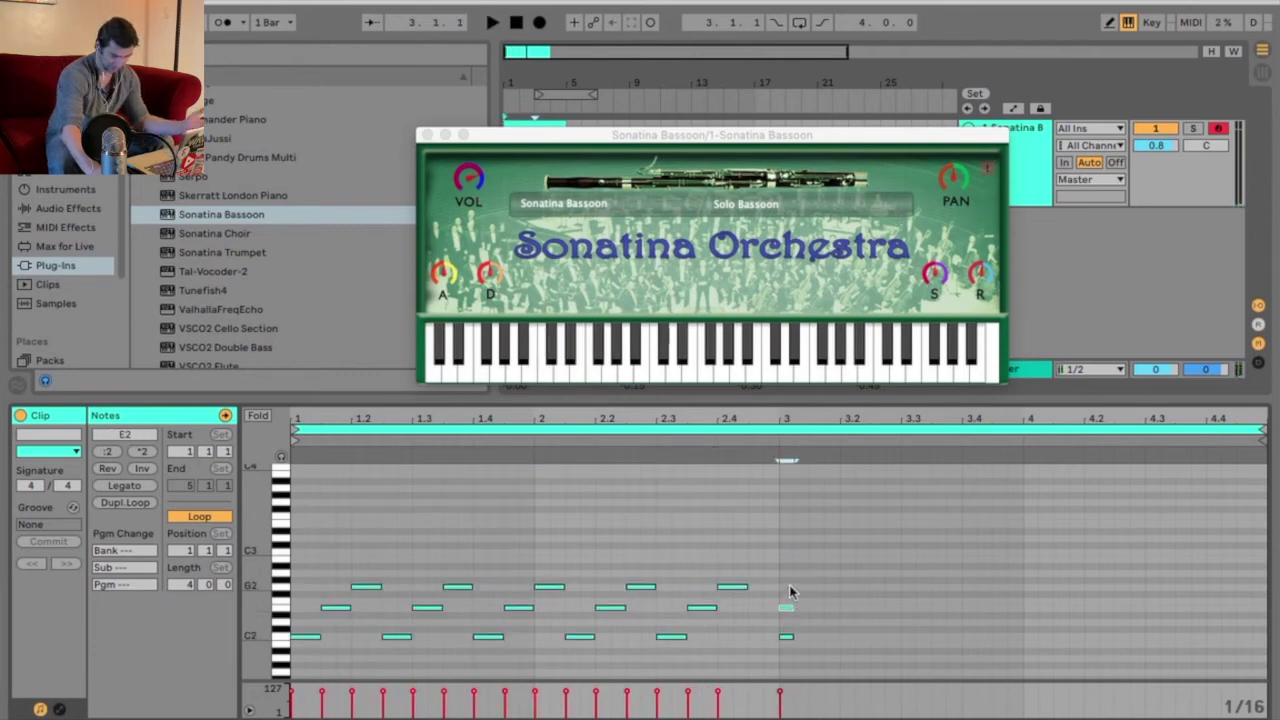
mouse_move(800, 575)
left_mouse_down()
mouse_move(778, 645)
mouse_move(810, 610)
left_mouse_up()
key("ctrl+d")
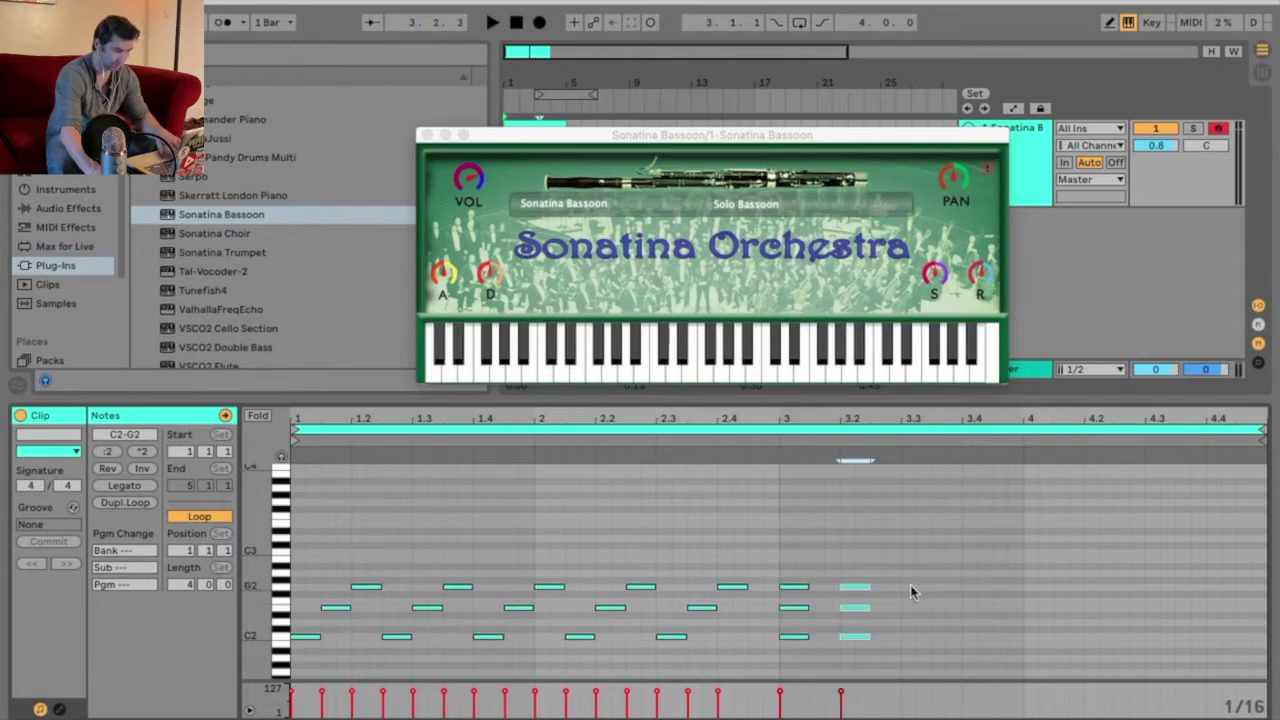
key("ctrl+d")
key("ctrl+d")
key("space")
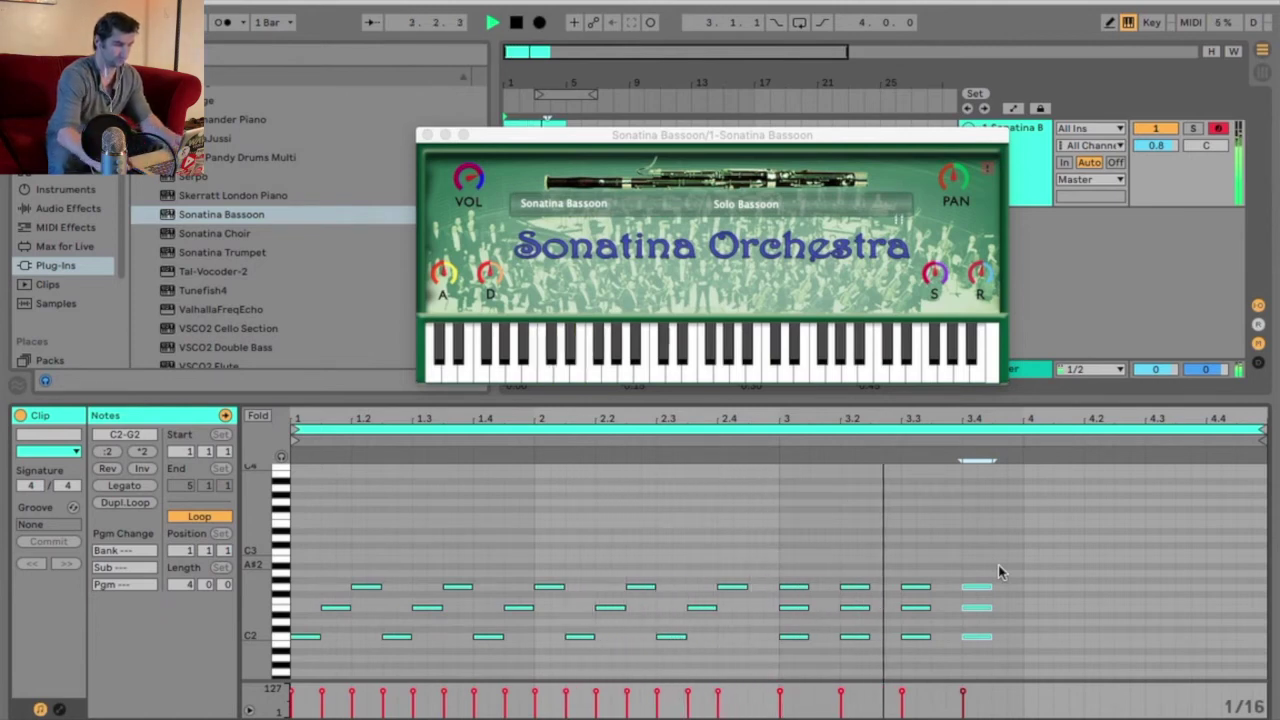
key("space")
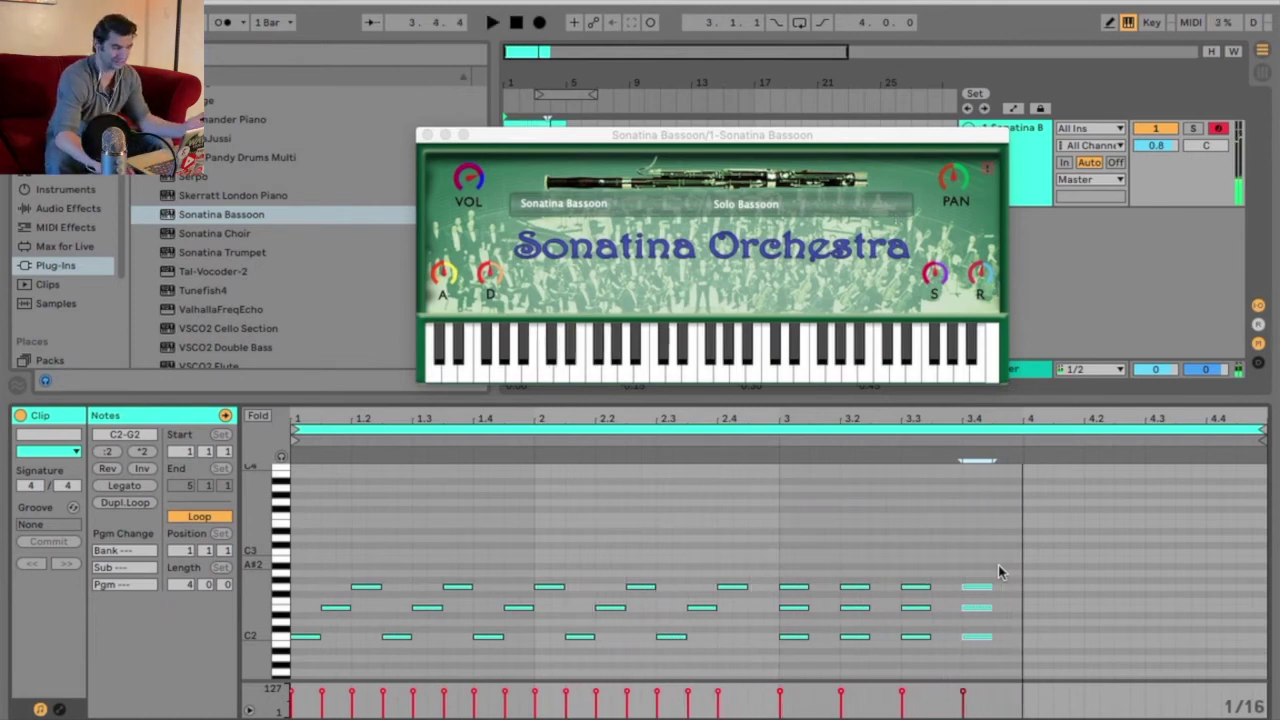
left_click(769, 208)
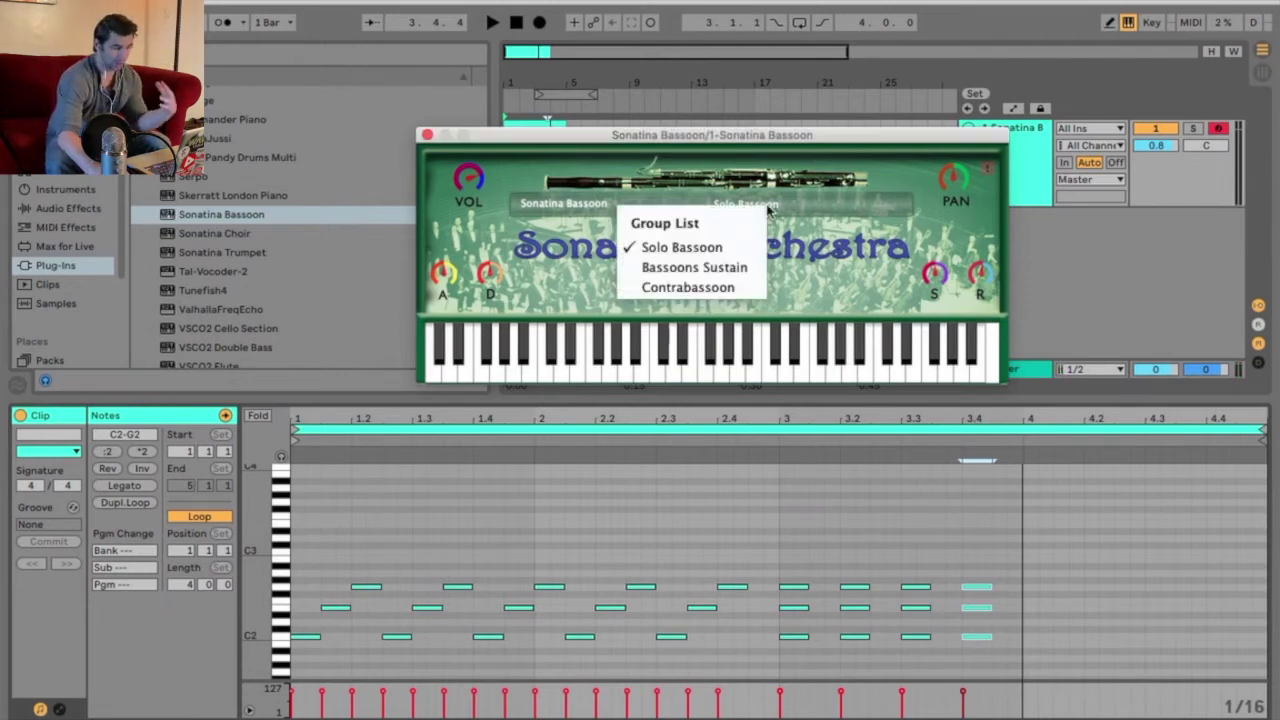
Switch the bassoon sound to Bassoons Sustain and audition the clip.
left_click(740, 268)
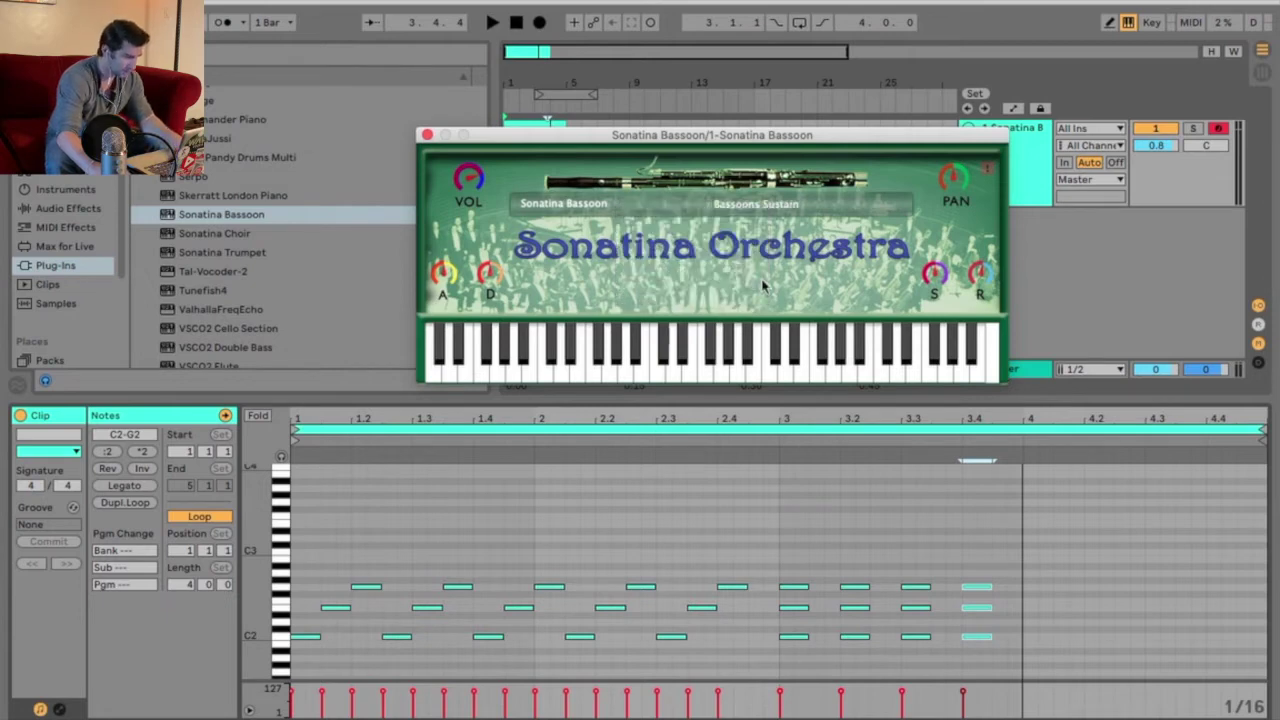
key("space")
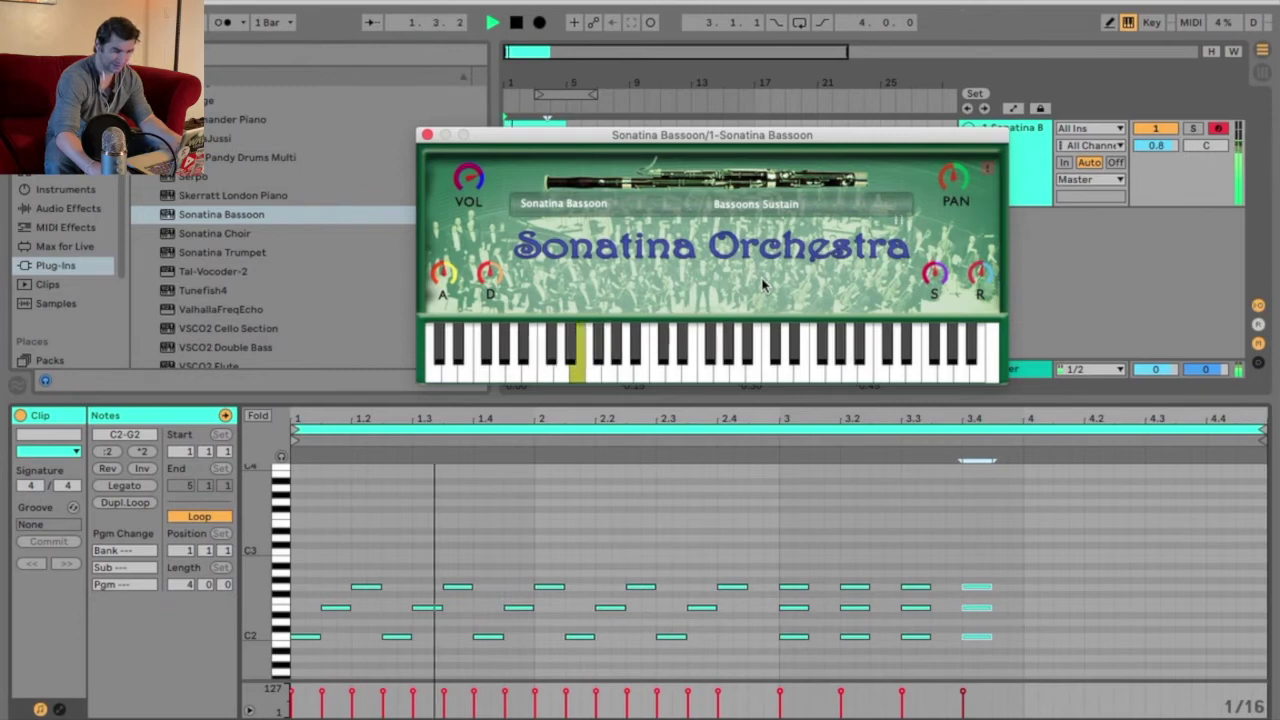
key("space")
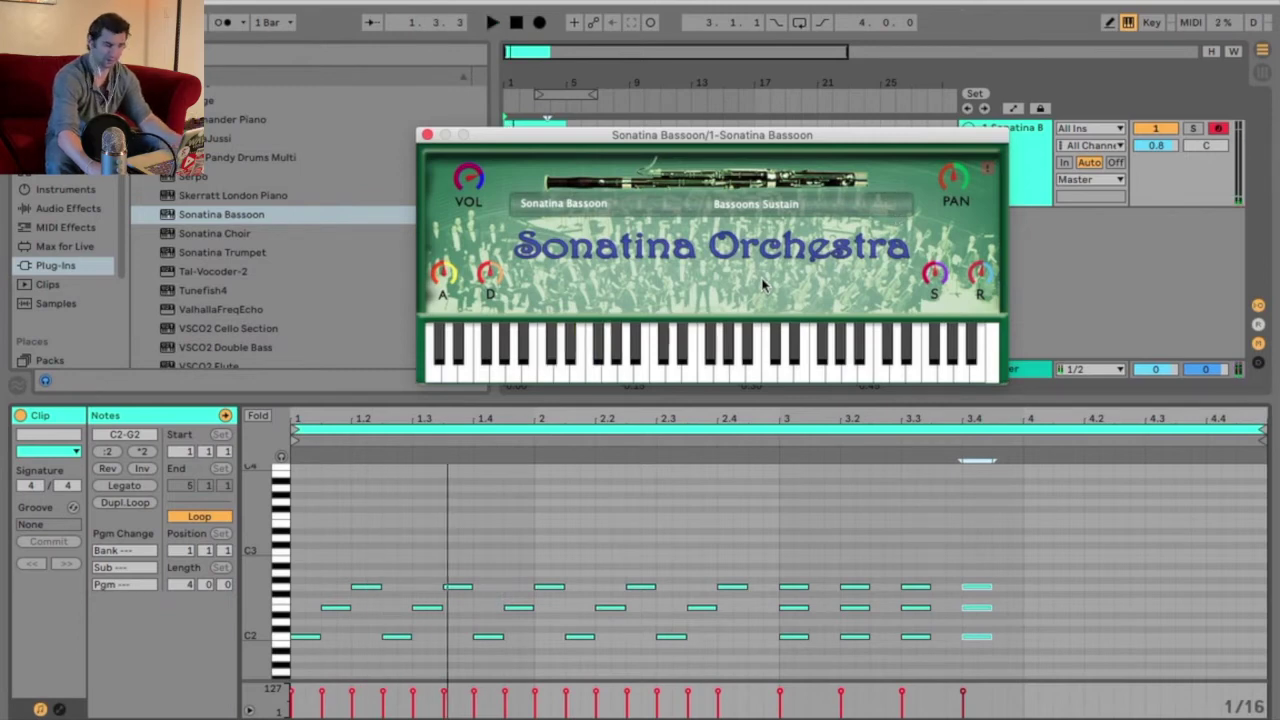
Shift the notes by octaves while playing, settling them at C2–G2.
key("space")
key("space")
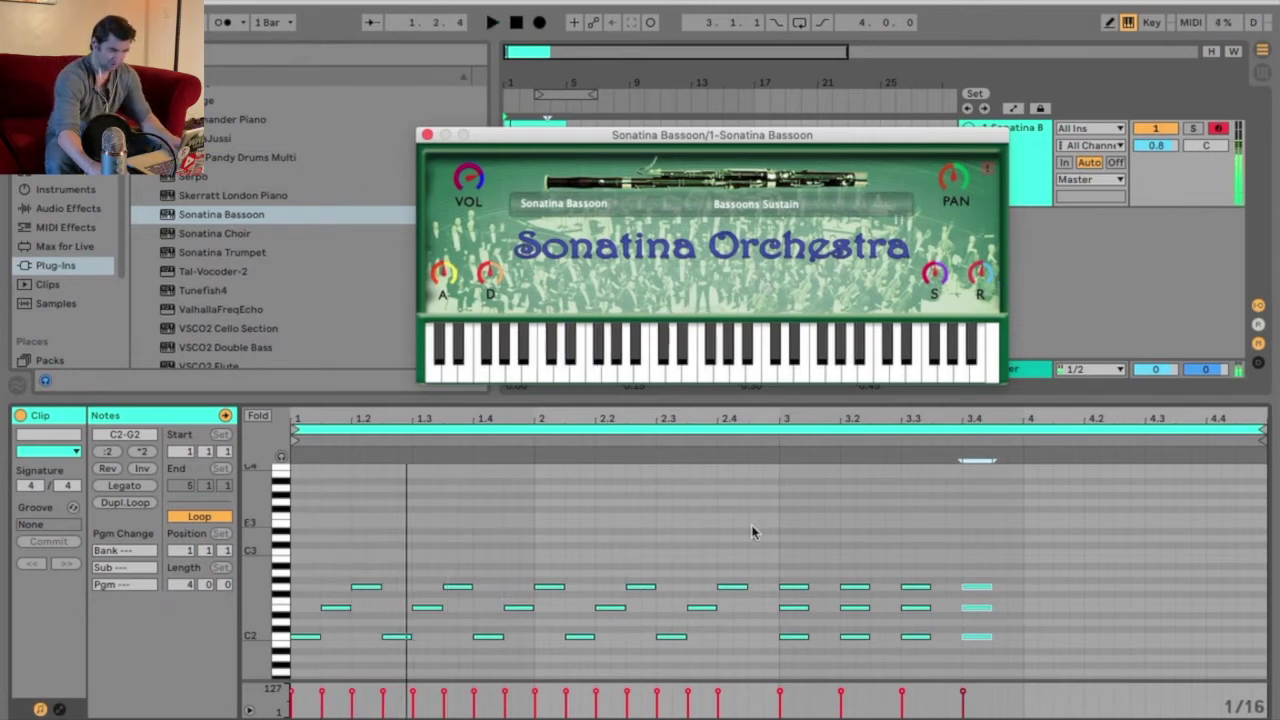
left_click(752, 520)
key("shift+Up")
key("space")
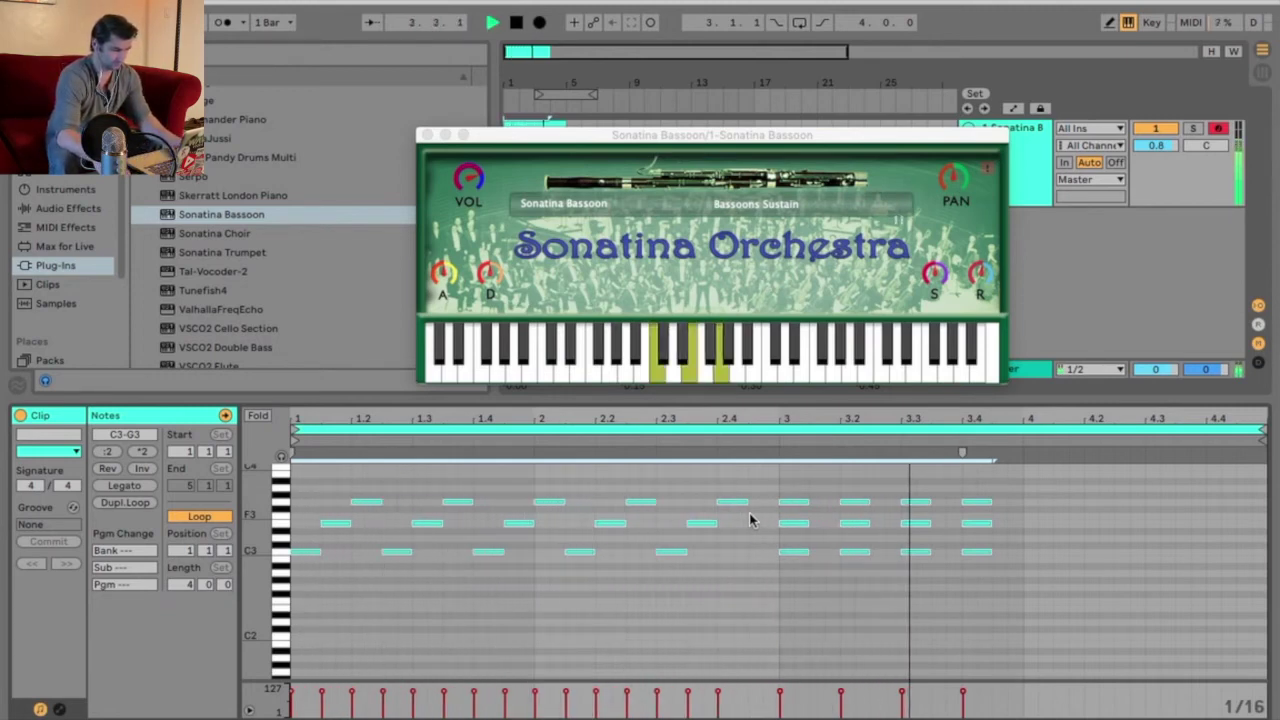
key("space")
key("shift+Down")
key("shift+Down")
key("space")
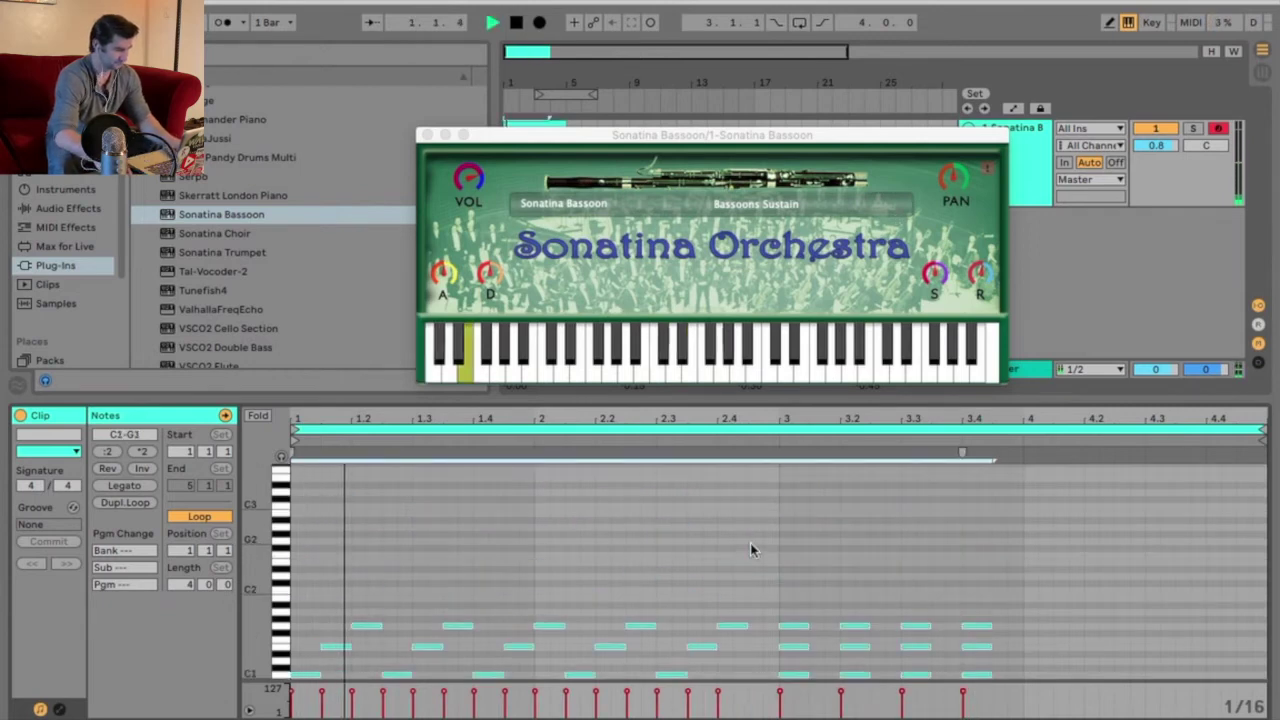
key("shift+Up")
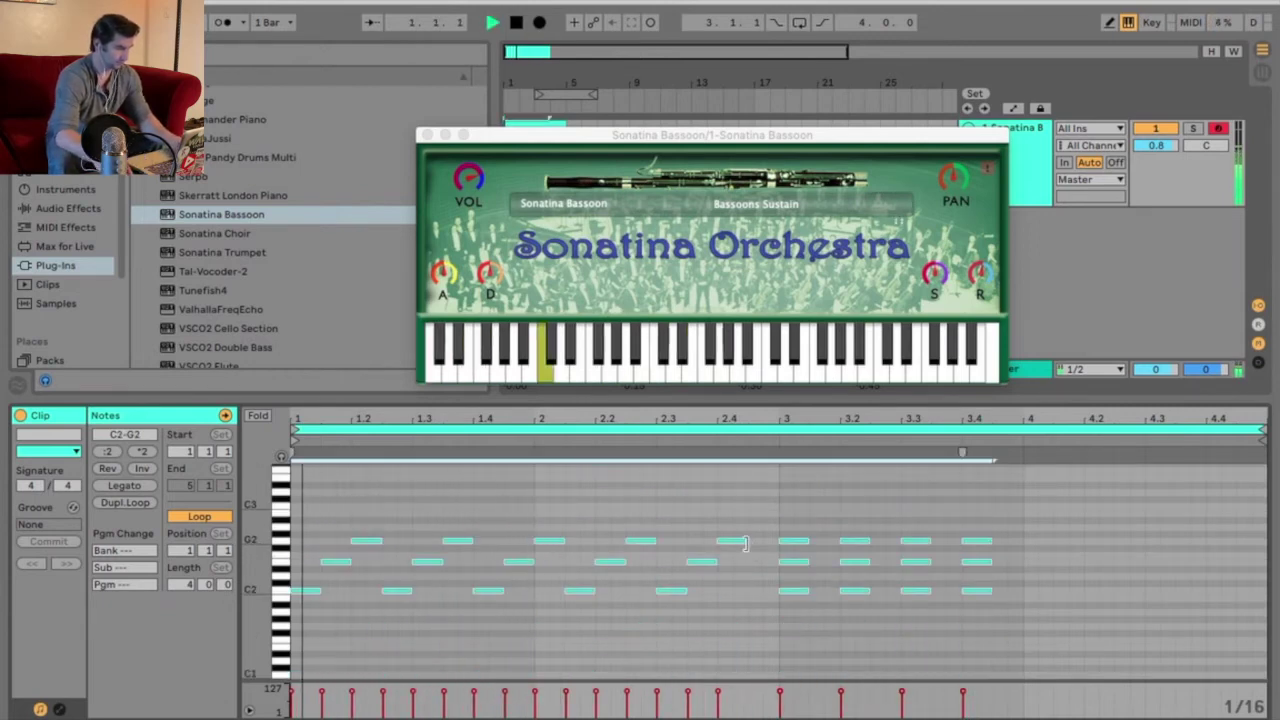
key("space")
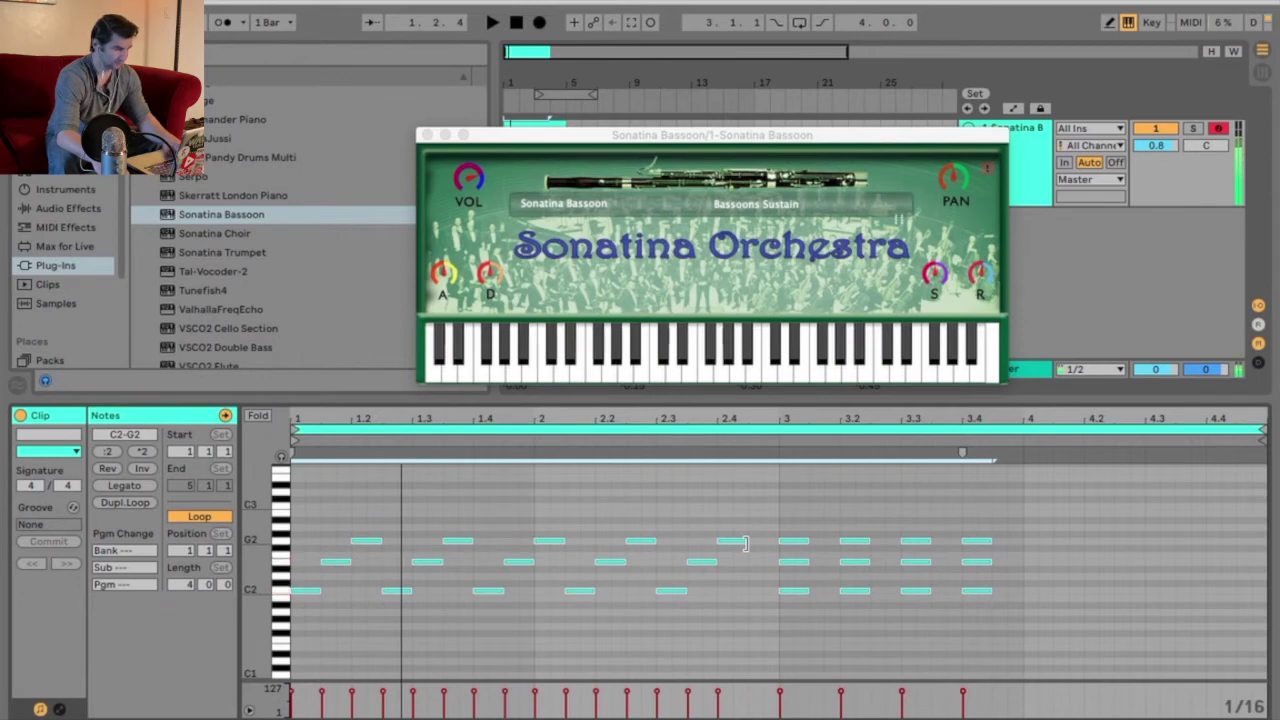
Play a live C–E–G chord with the A, D and G keys.
key("a")
key("d")
key("g")
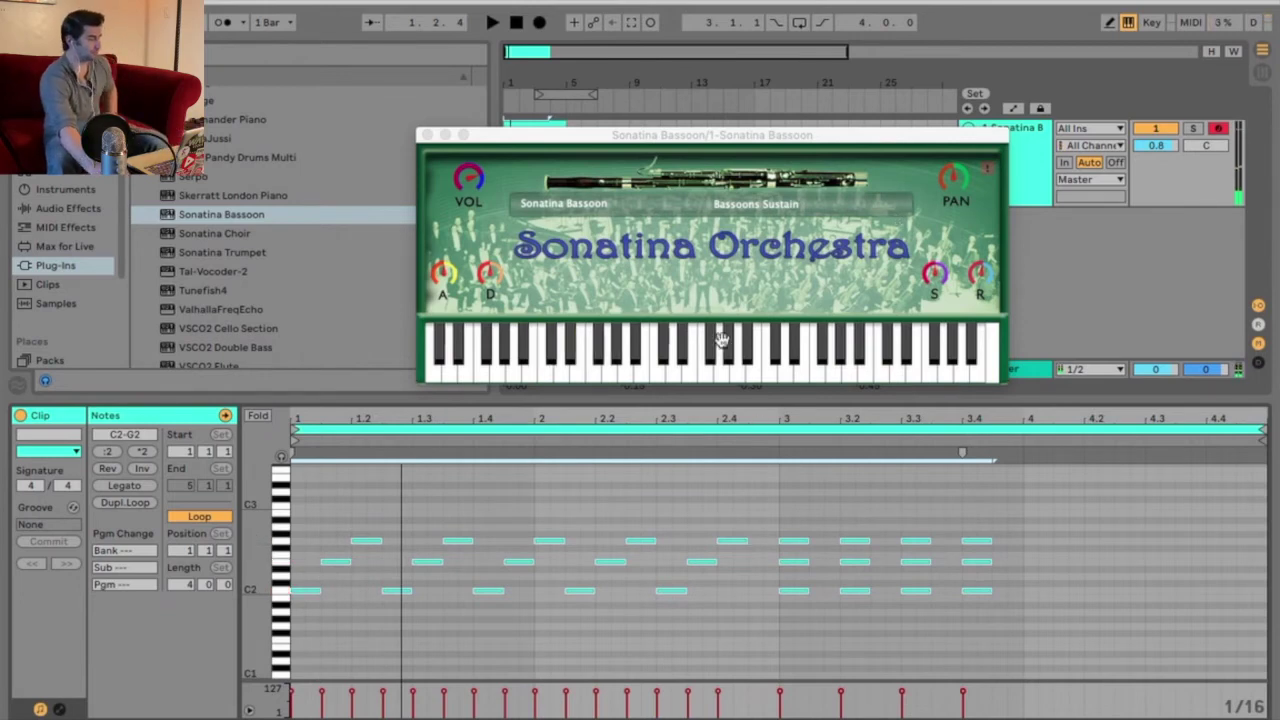
left_click(756, 206)
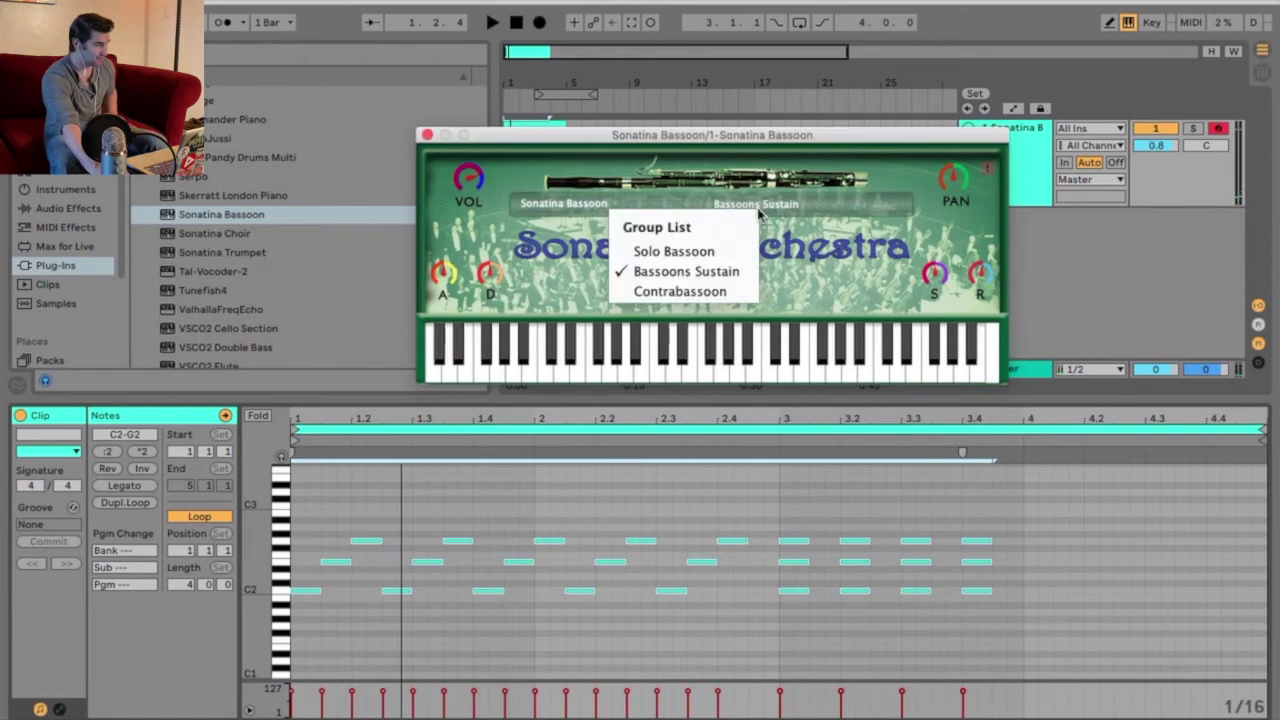
Switch to Contrabassoon, audition the clip, and enable the computer MIDI keyboard.
left_click(726, 291)
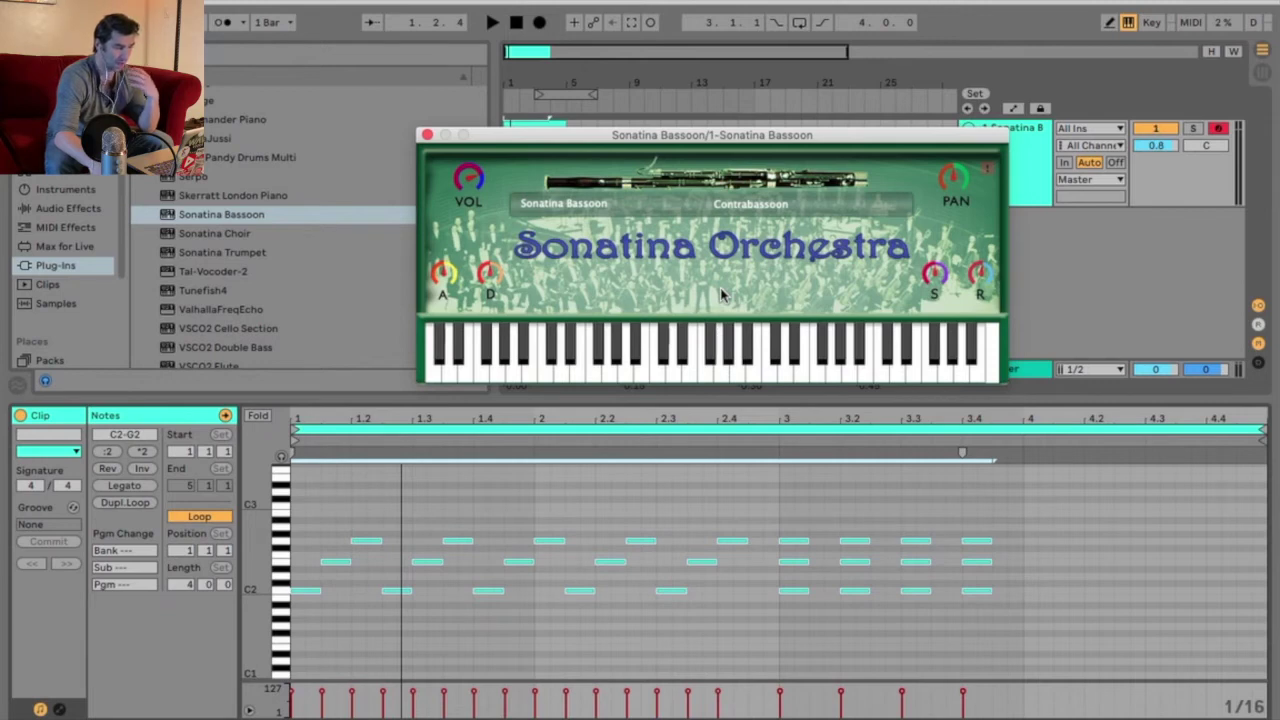
key("space")
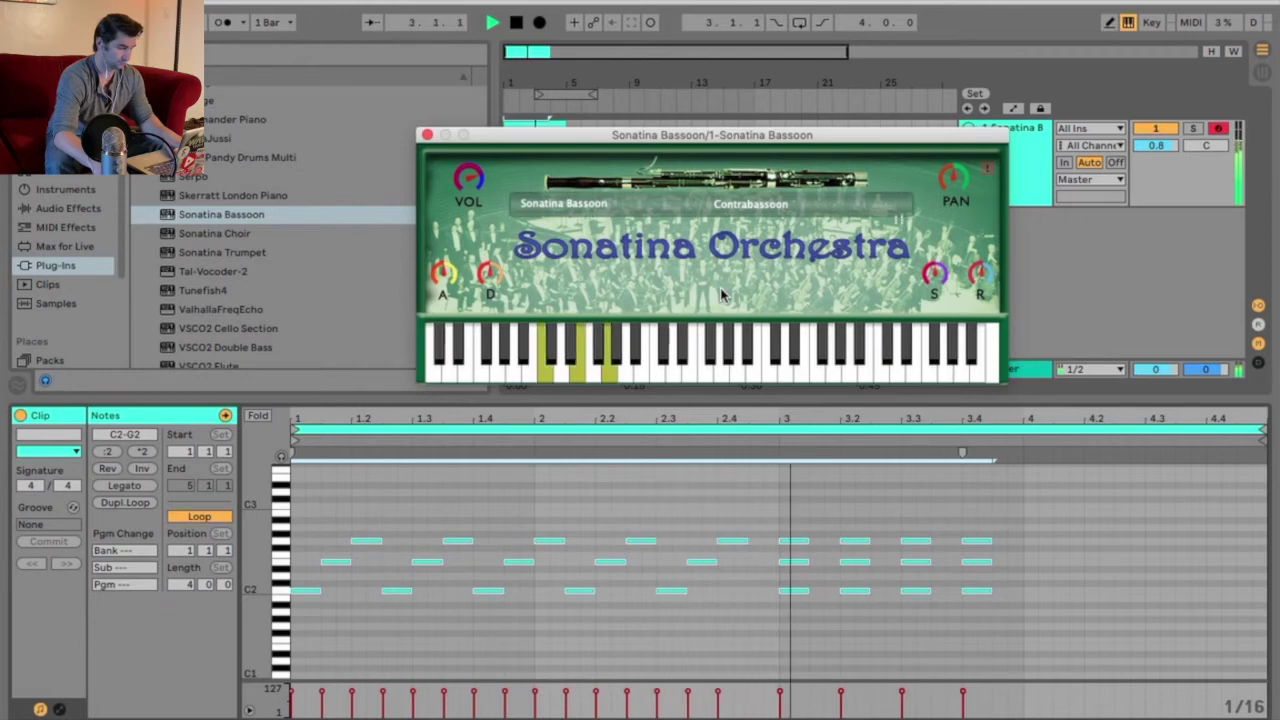
key("space")
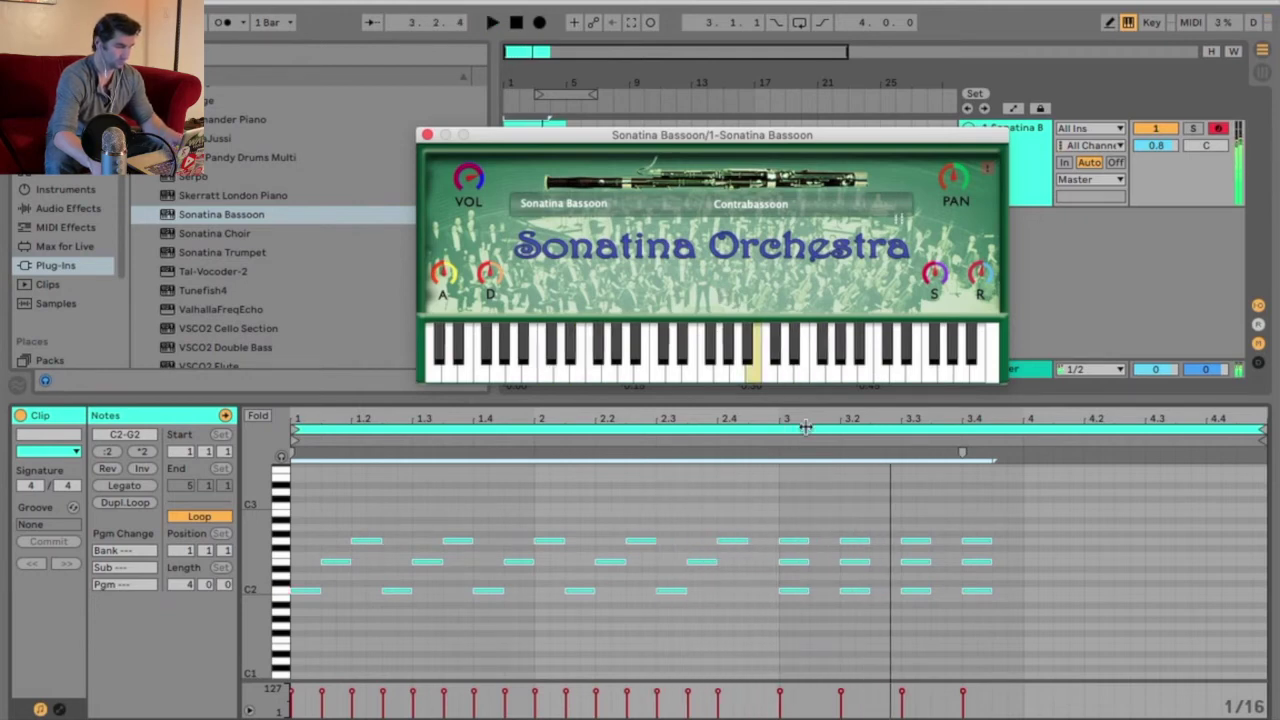
left_click(1130, 25)
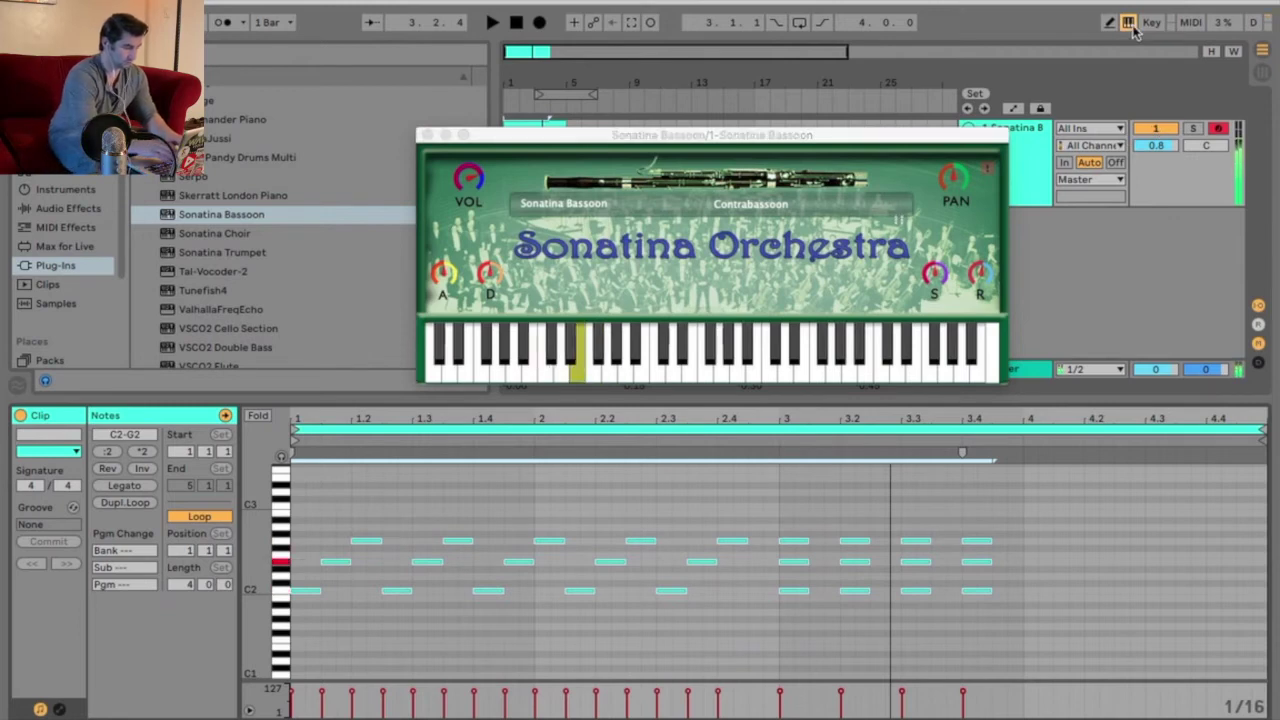
Audition an E note, then drop the pattern to C1–G1 and play it back.
key("d")
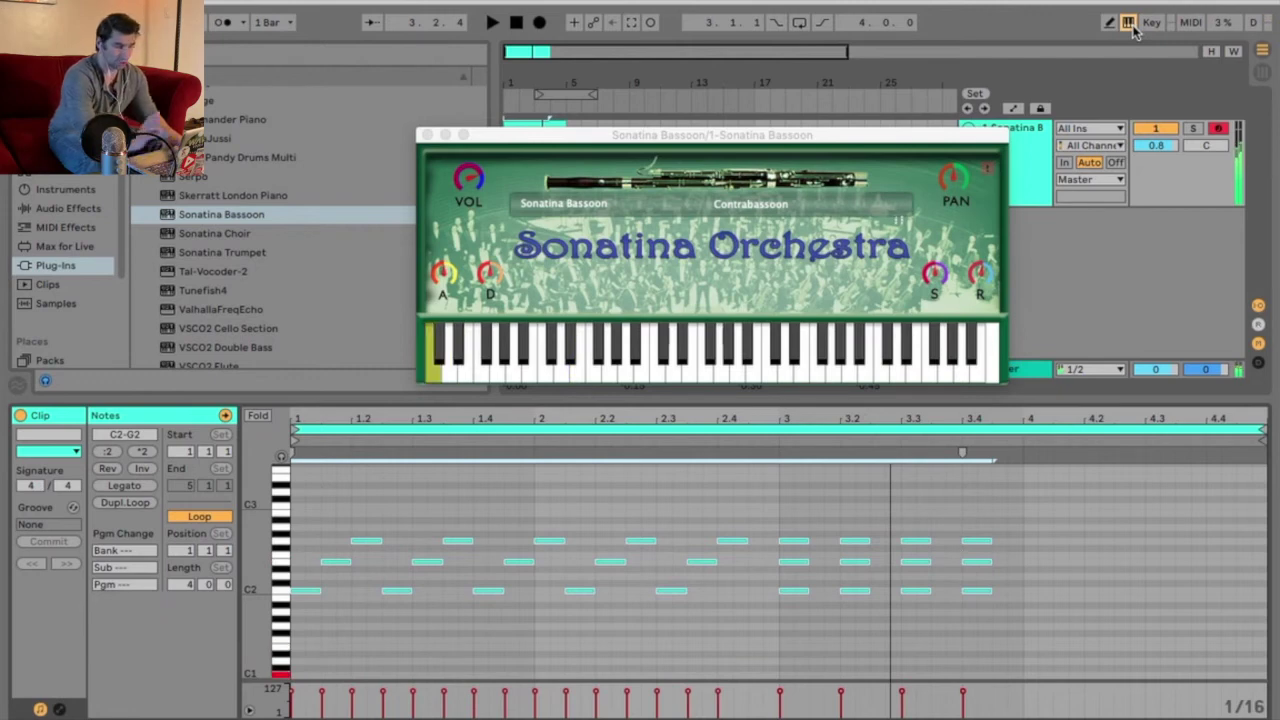
left_click(1062, 505)
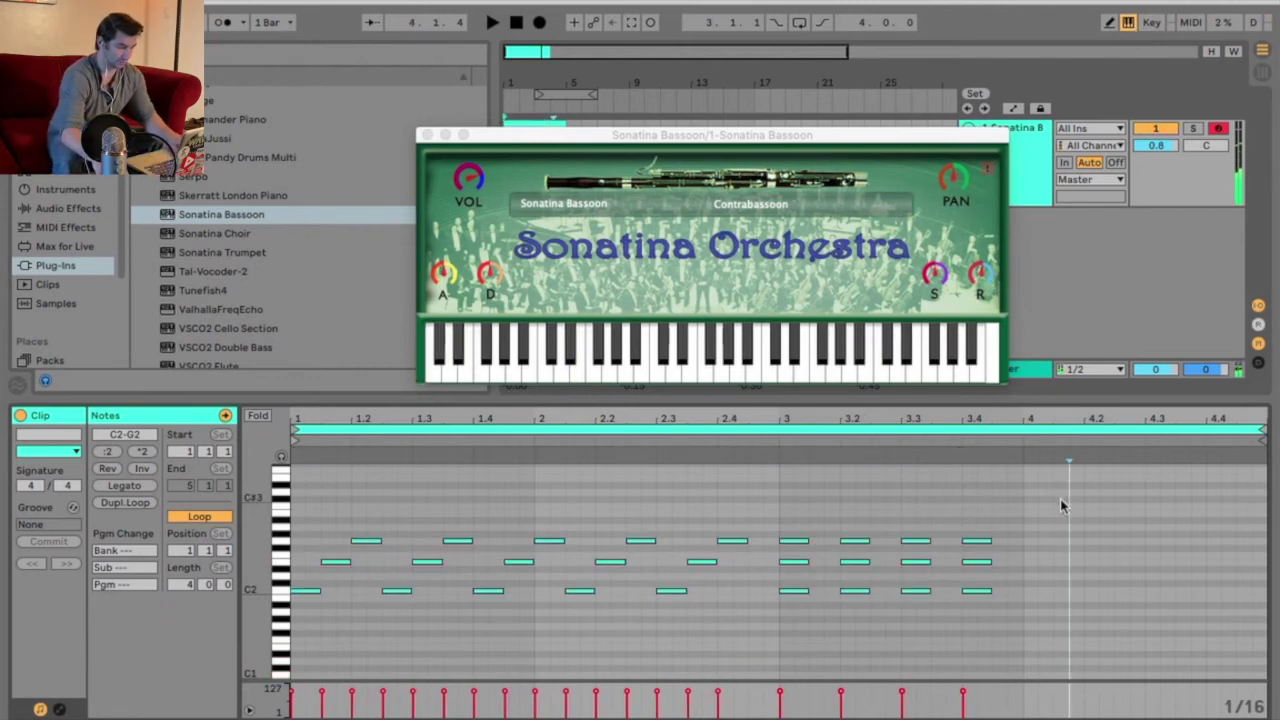
key("shift+Down")
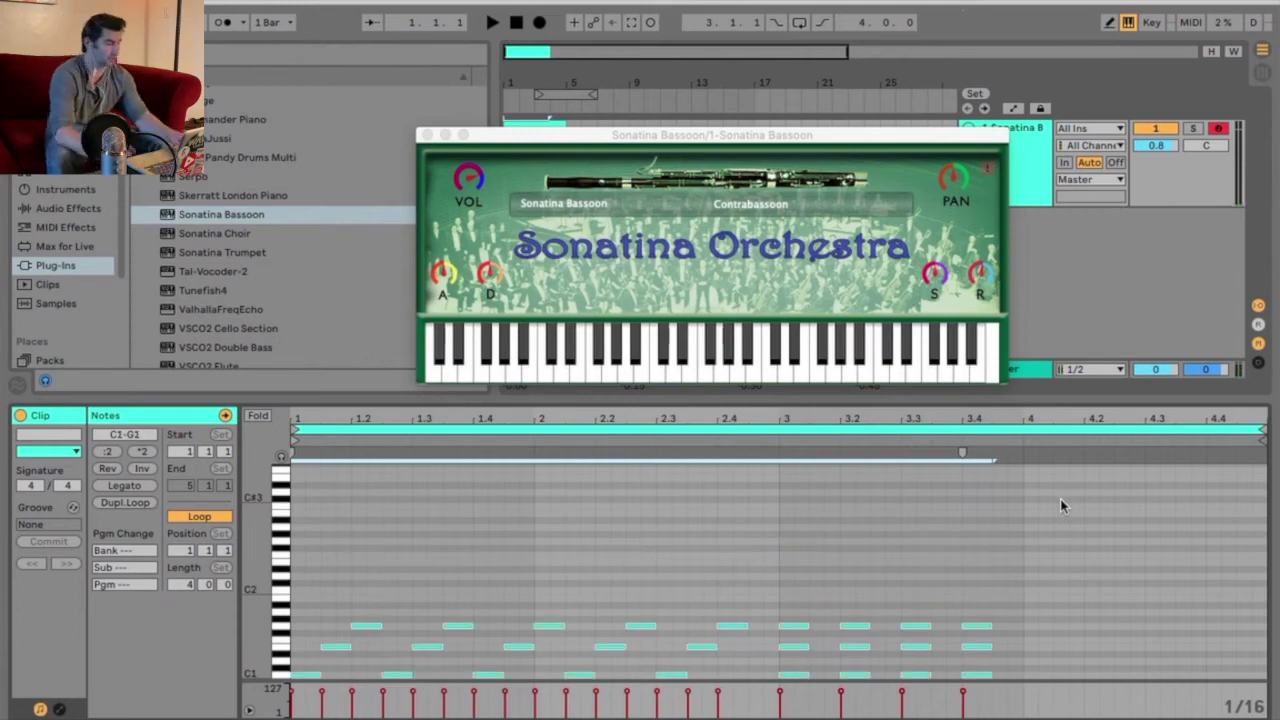
key("space")
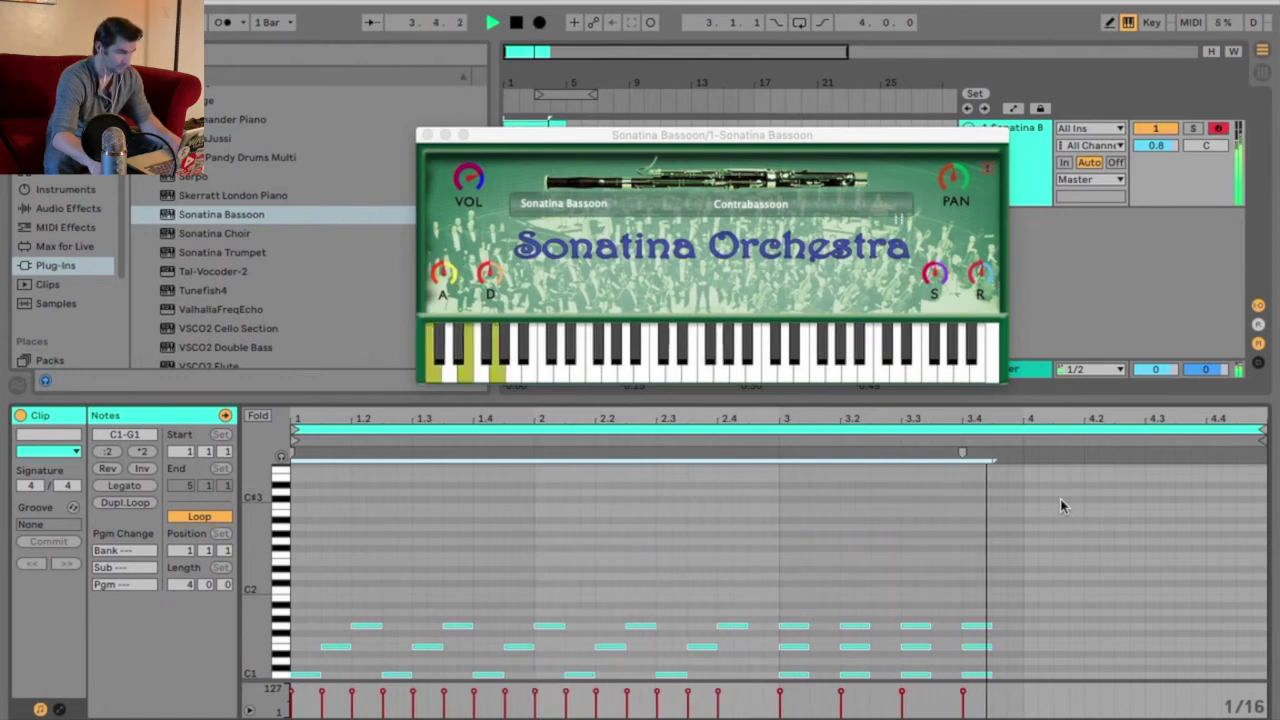
key("space")
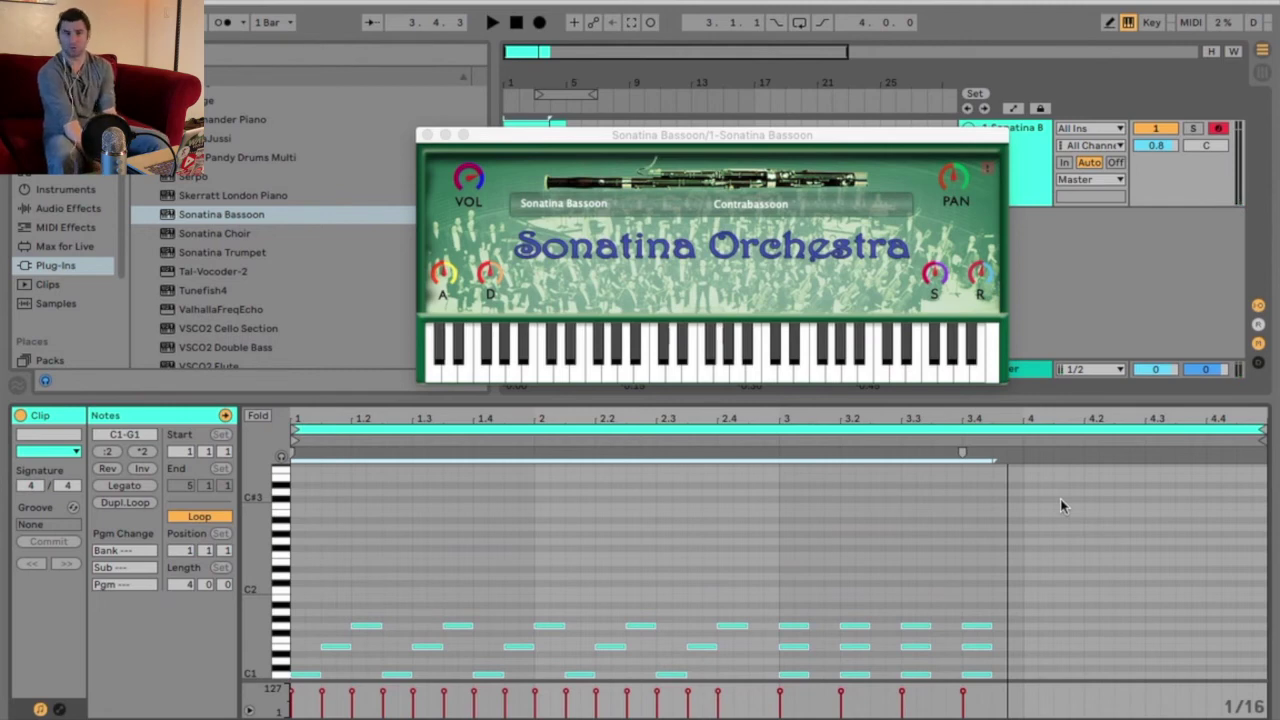
Select all notes and shift them by octaves, finishing back at C3–G3.
left_click(1085, 514)
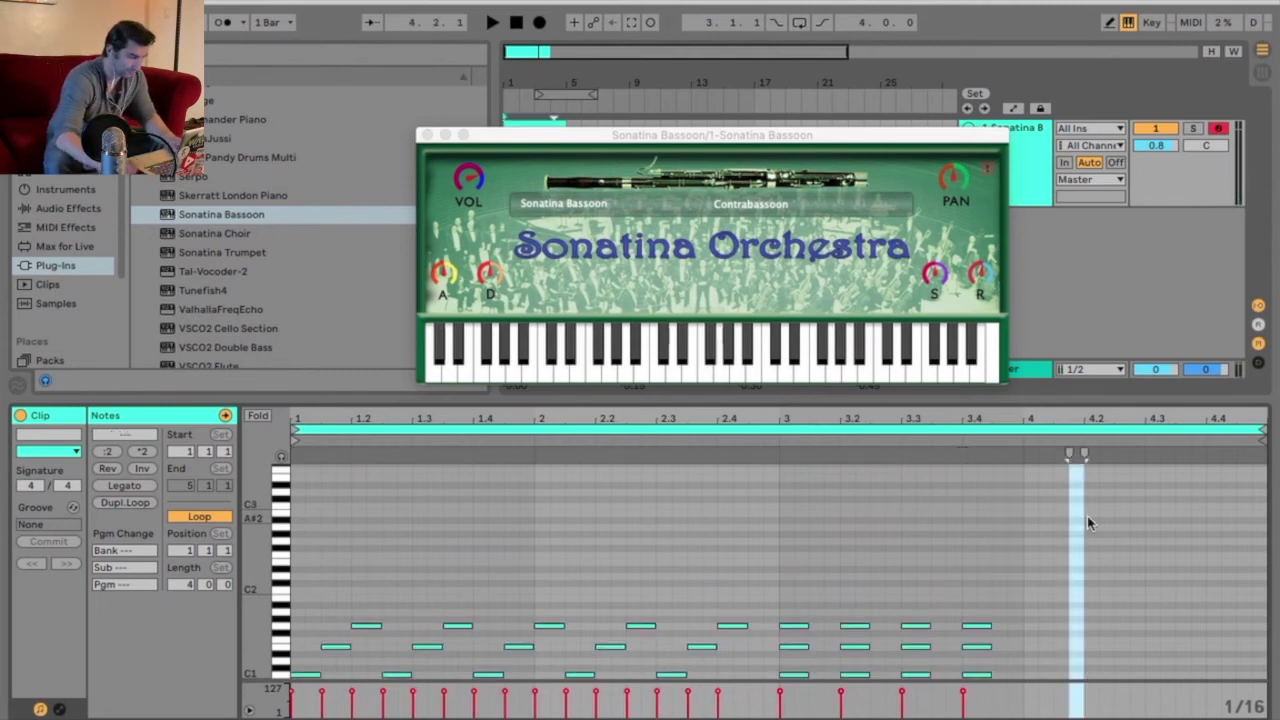
key("ctrl+a")
key("shift+Up")
key("shift+Up")
key("shift+Up")
key("space")
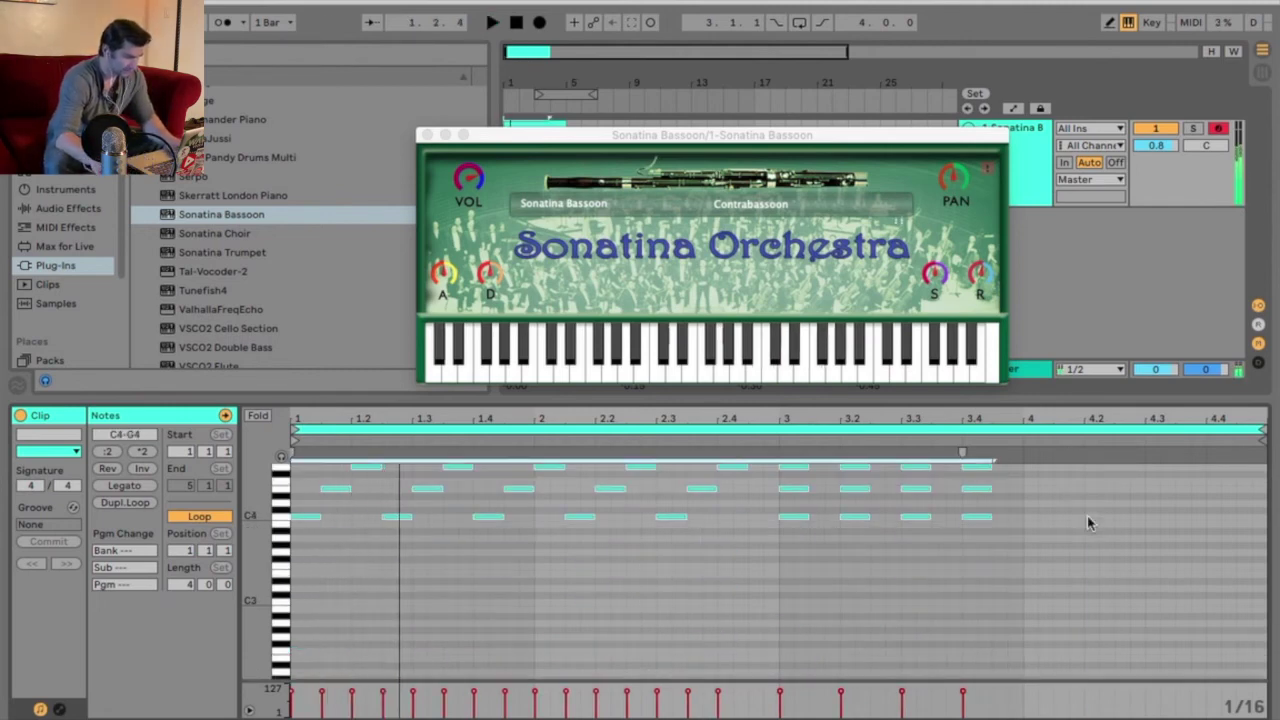
key("space")
key("shift+Down")
key("shift+Down")
key("space")
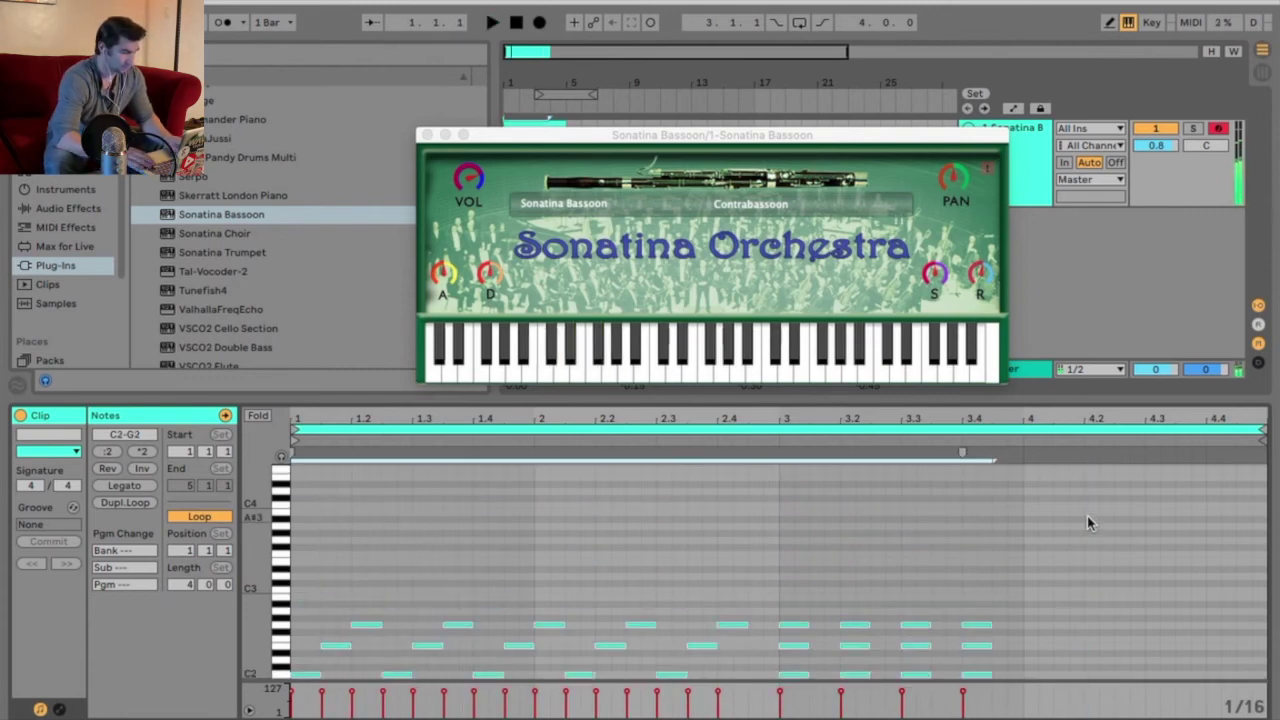
key("shift+Up")
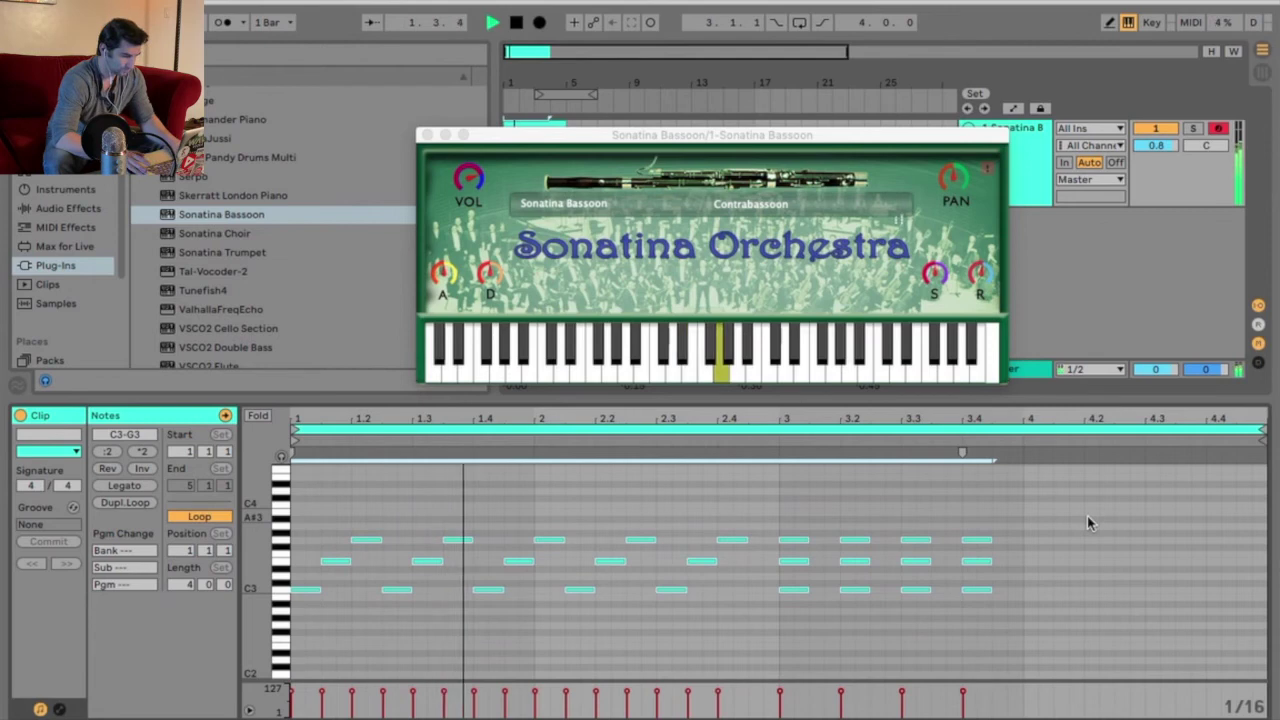
key("space")
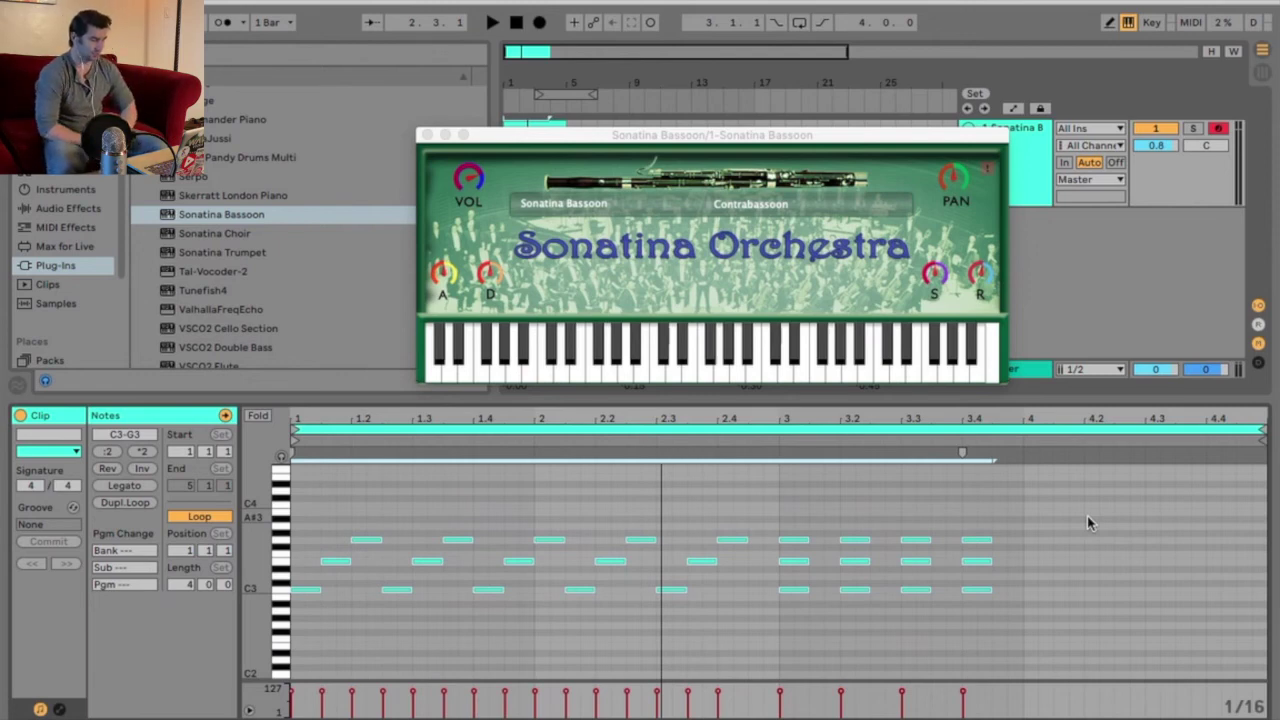
left_click(745, 207)
Switch to Solo Bassoon, drop the pattern an octave to C2–G2, and play it.
left_click(727, 249)
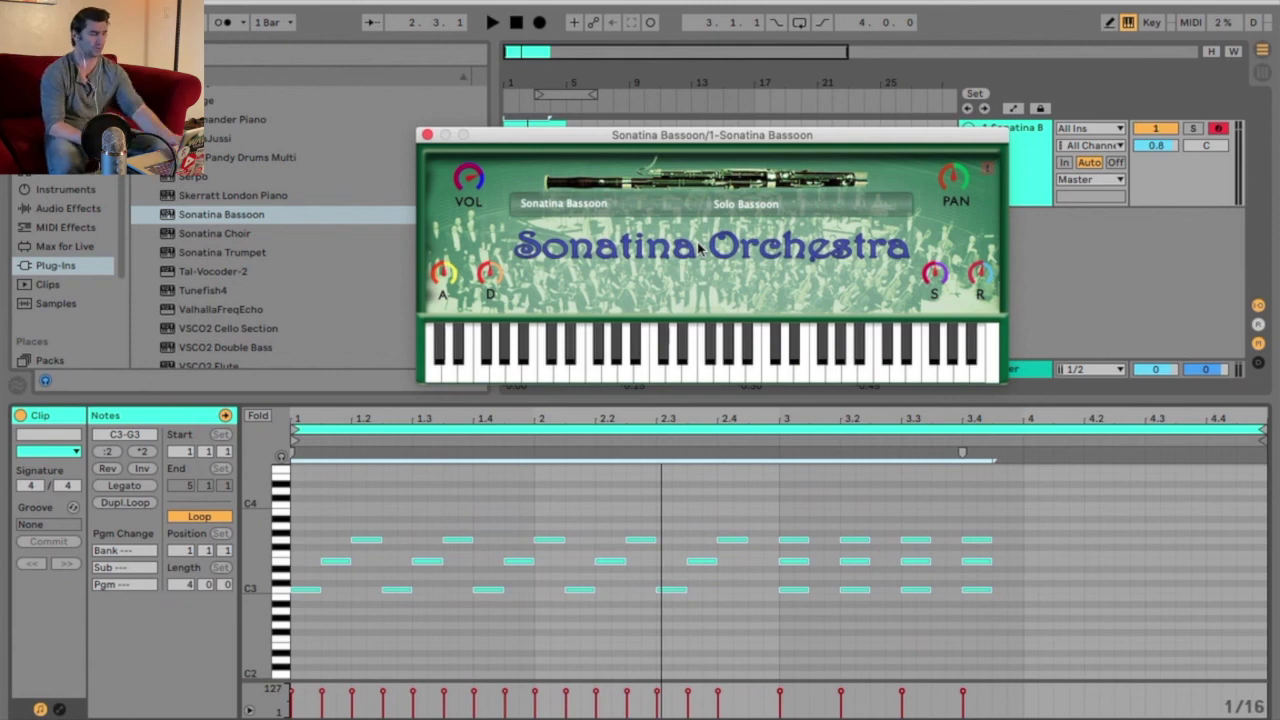
left_click(690, 485)
key("space")
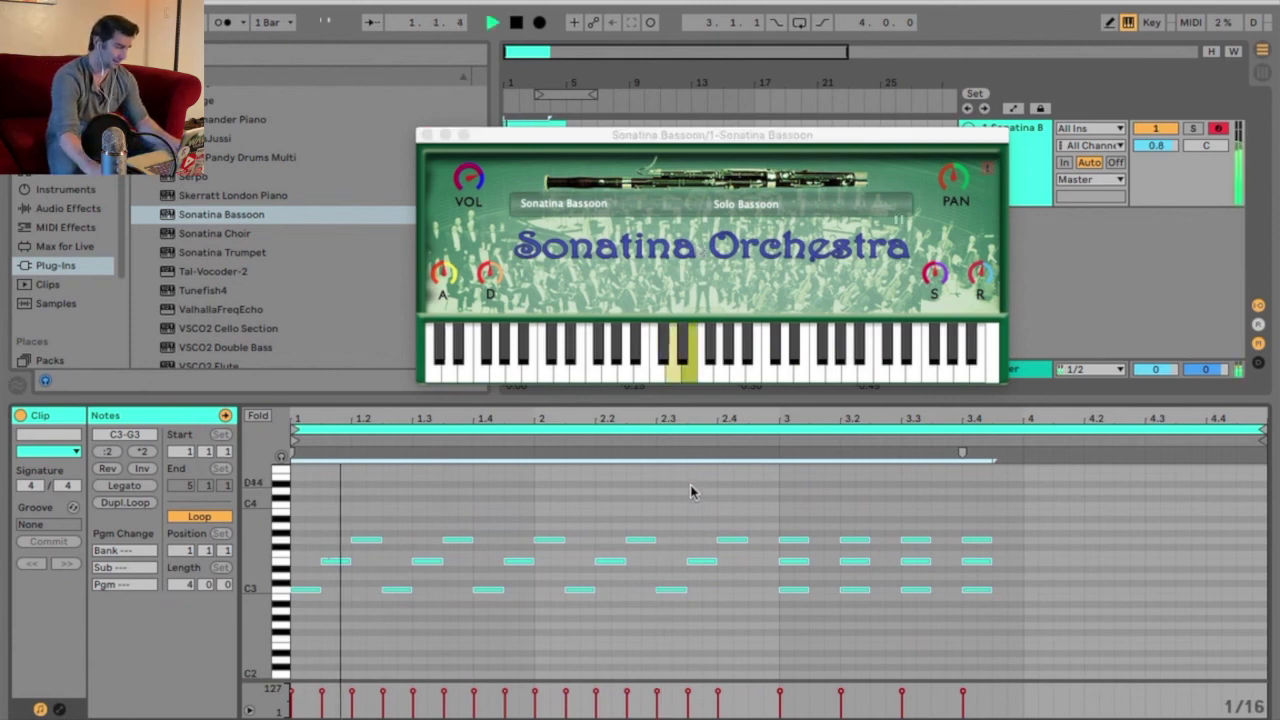
key("space")
key("shift+Down")
key("space")
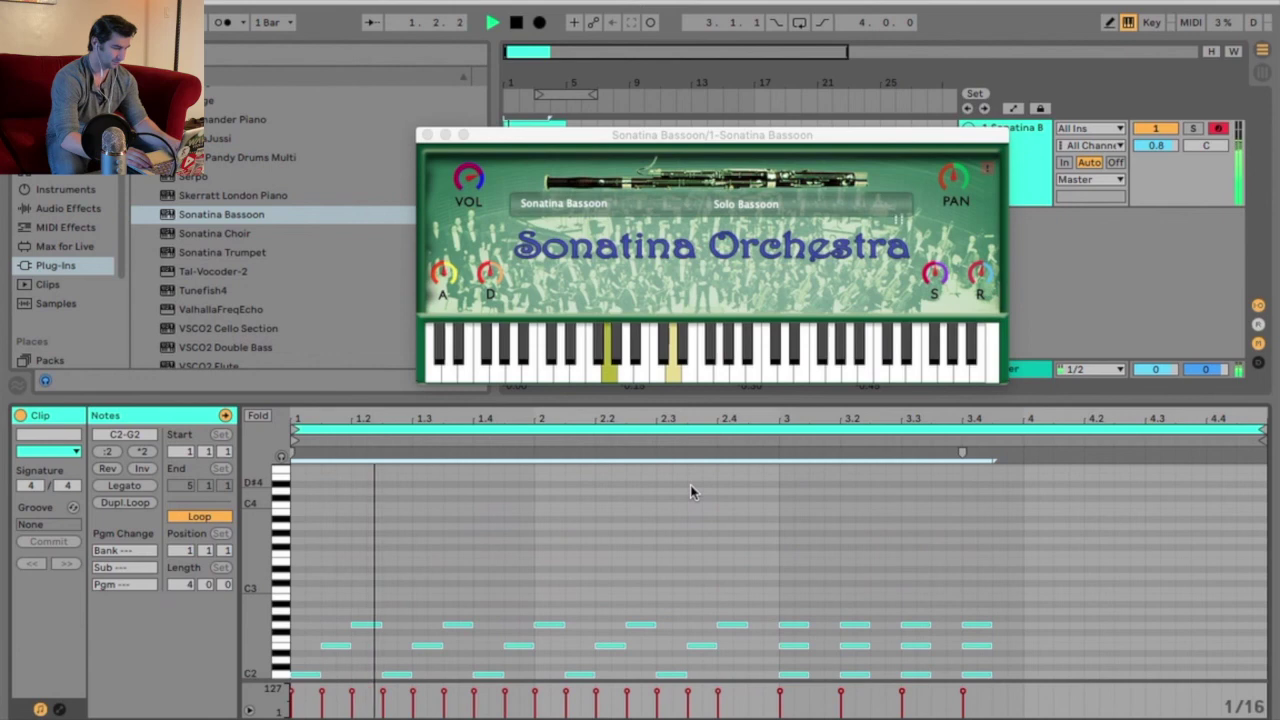
key("space")
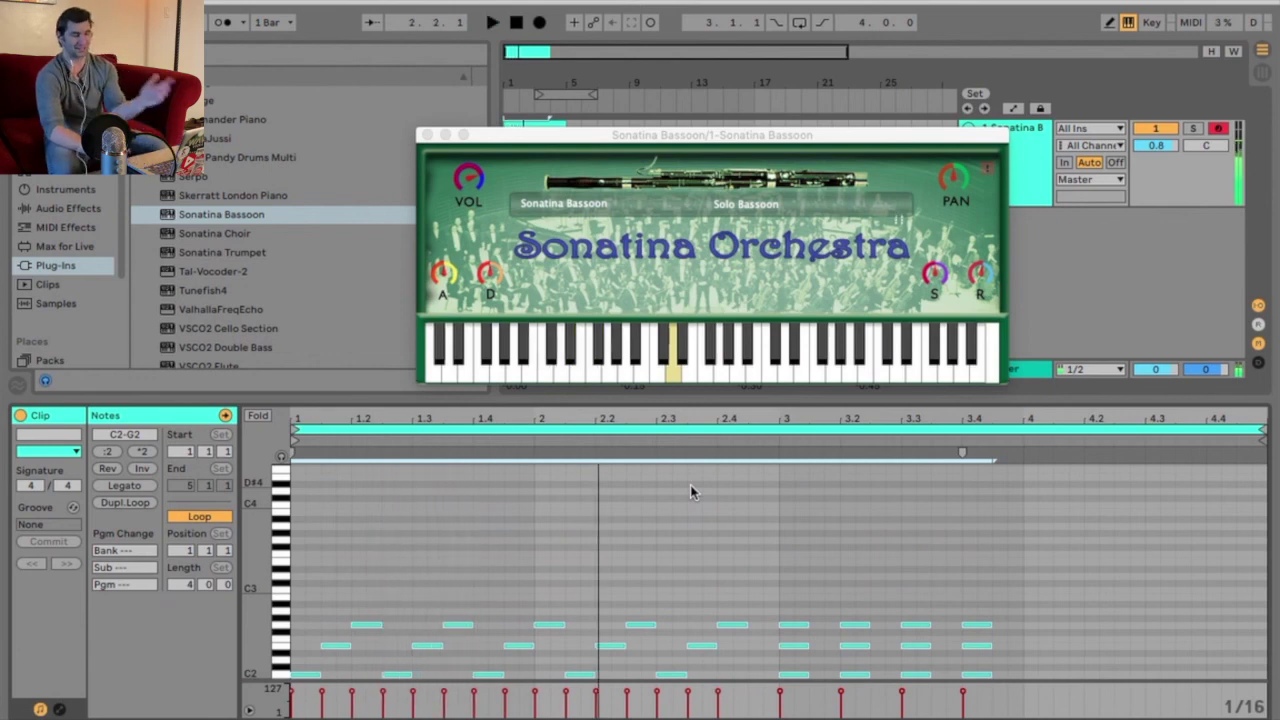